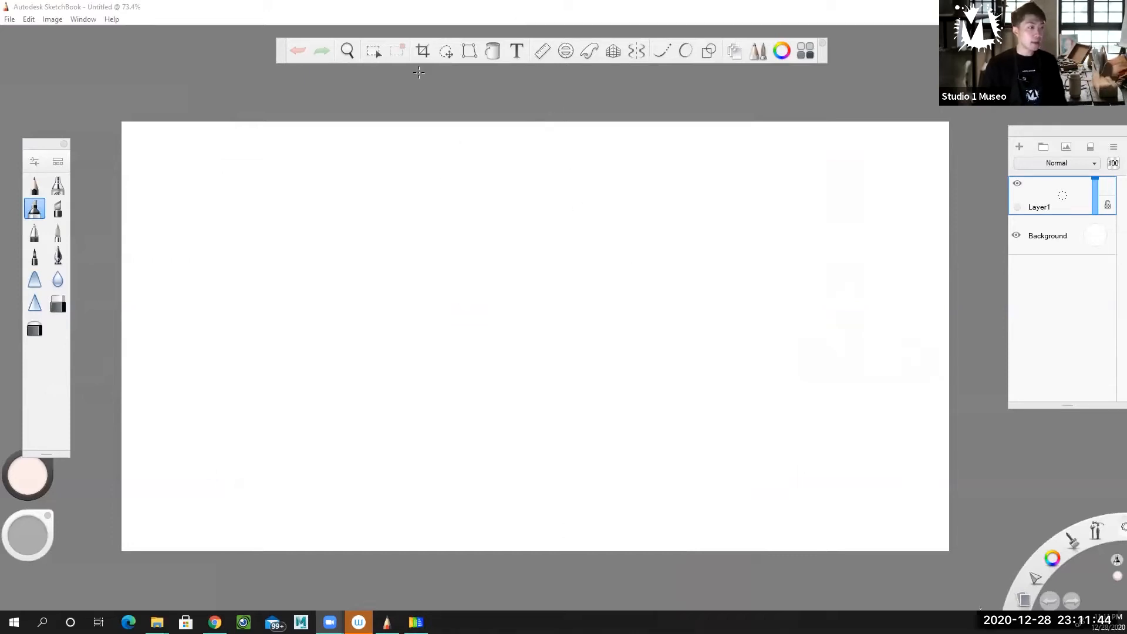
Choose the Inking Pen and set its brush size to 10.8
left_click_drag(1053, 138, 1073, 108)
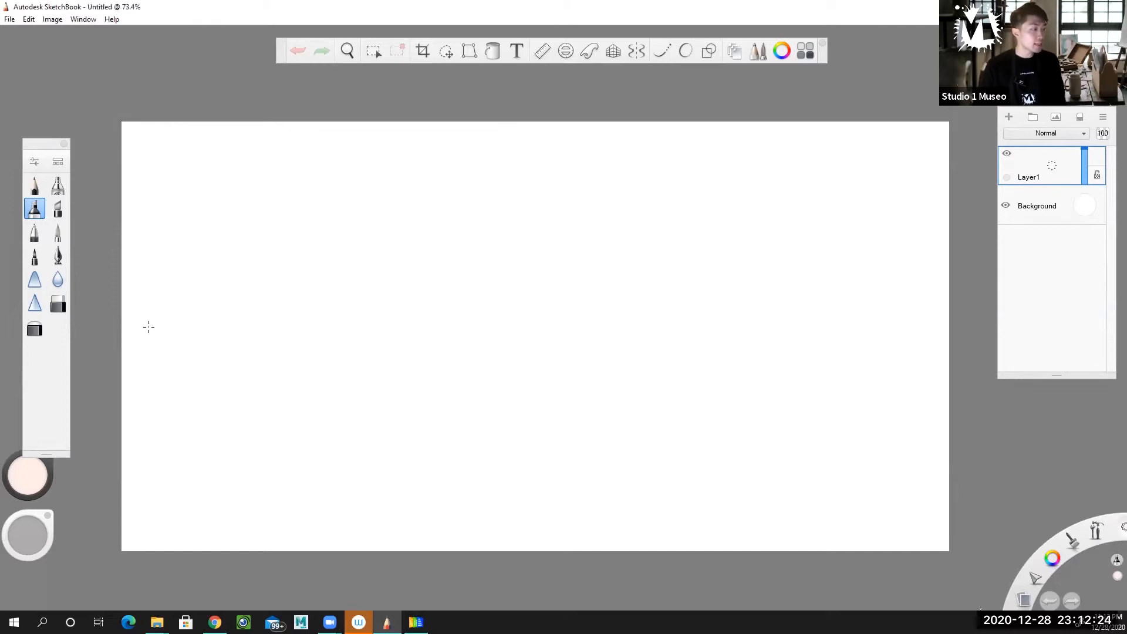
left_click(59, 256)
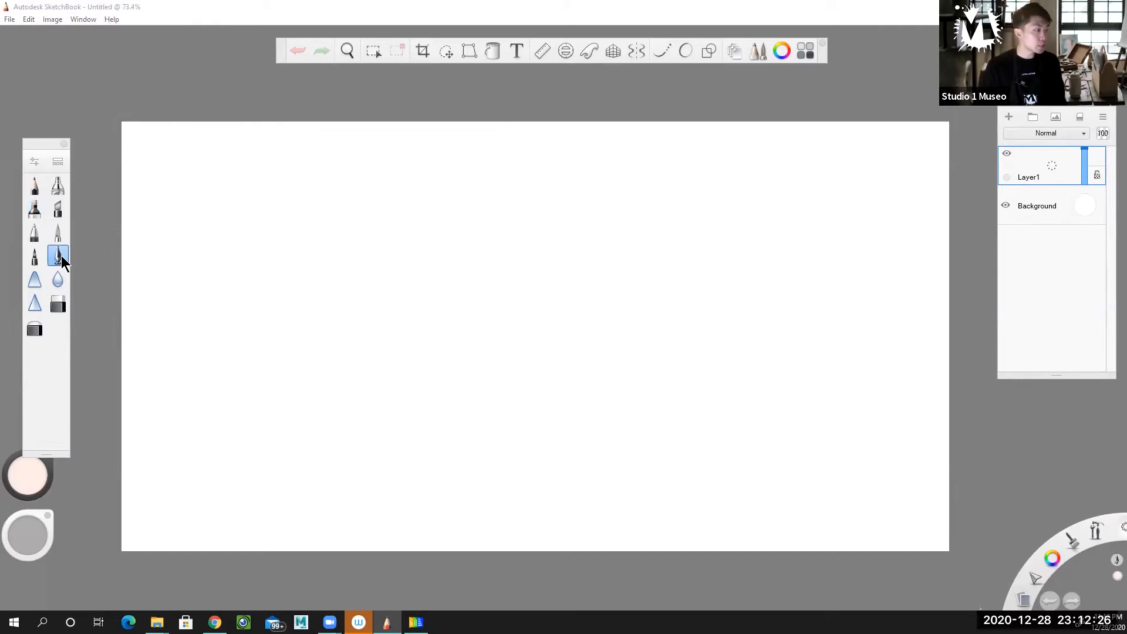
left_click(58, 256)
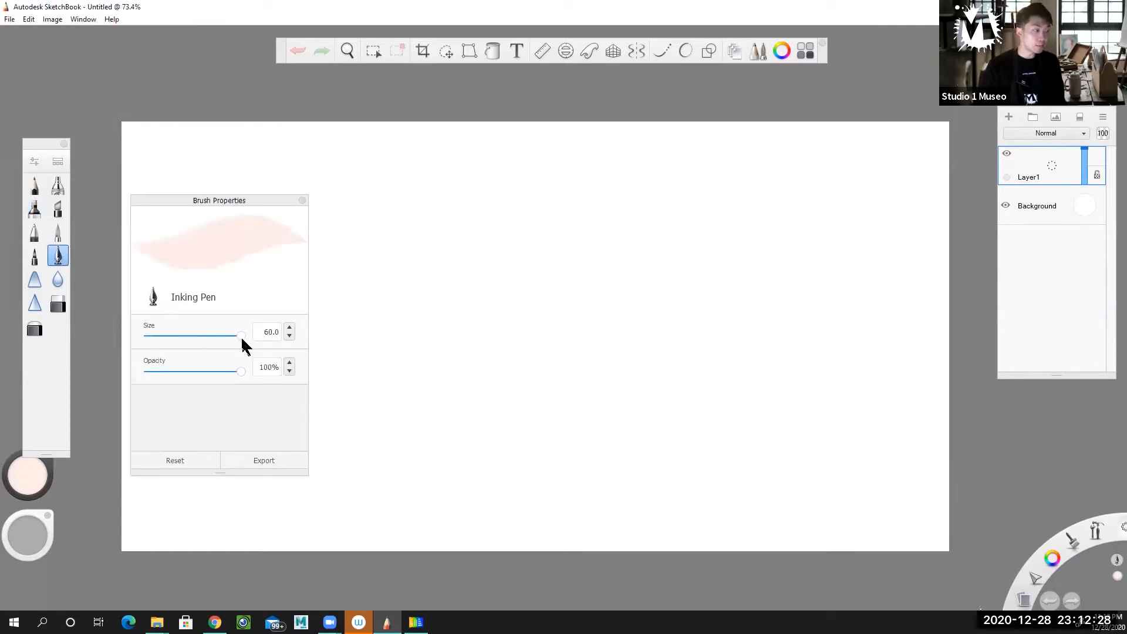
left_click_drag(242, 336, 163, 345)
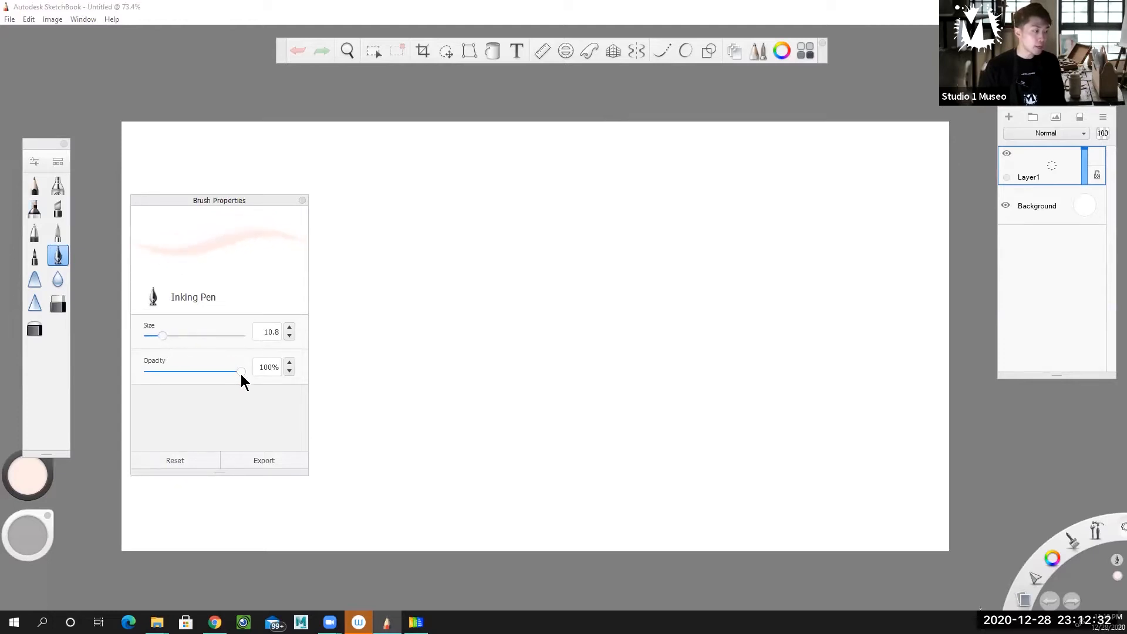
Set the pen colour to a light sky blue and close the brush properties
left_click(33, 502)
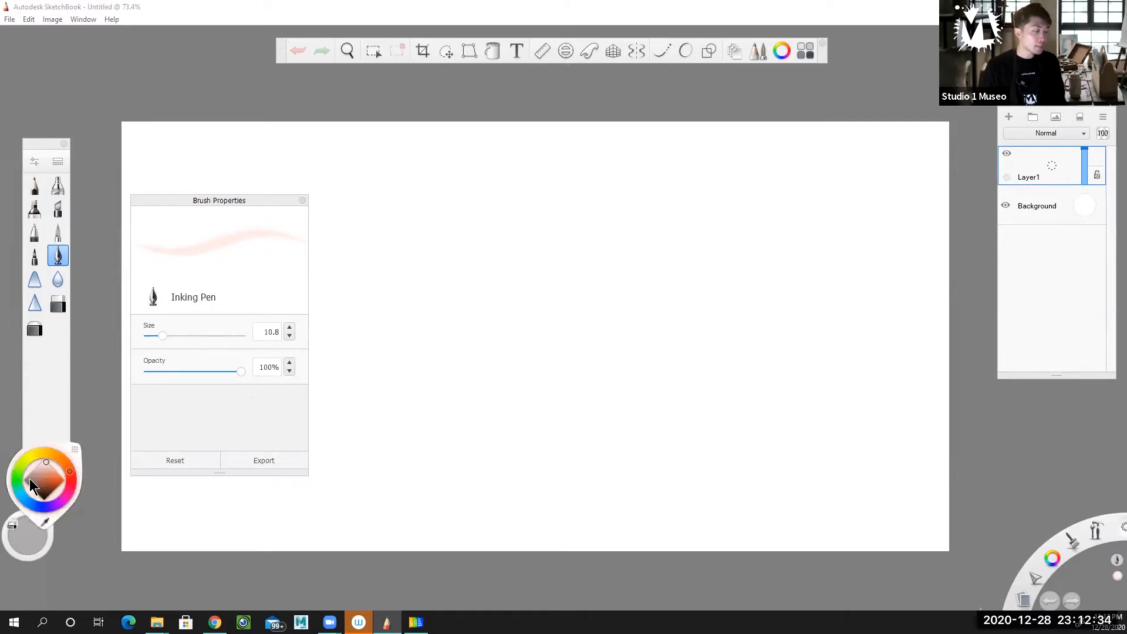
left_click(23, 497)
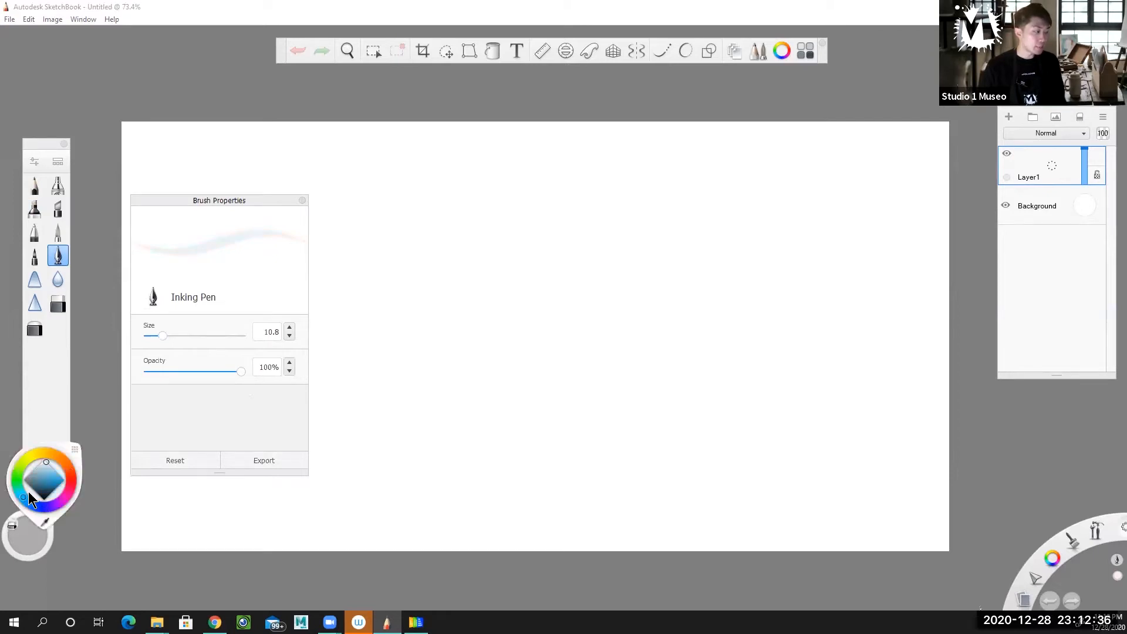
left_click_drag(45, 477, 69, 481)
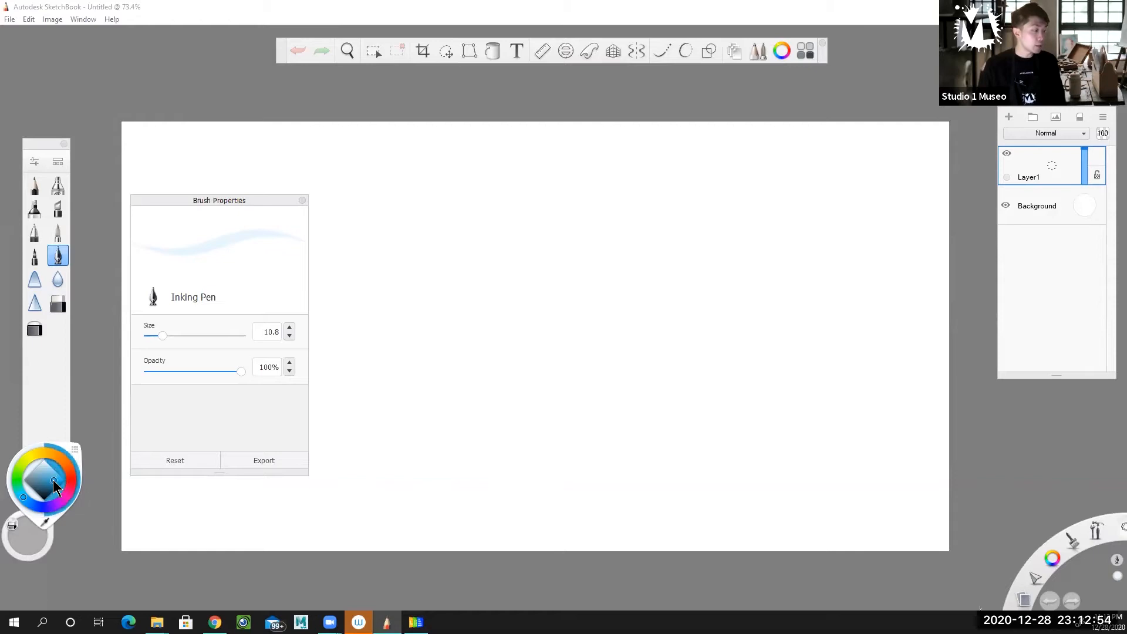
left_click(52, 485)
left_click_drag(53, 485, 56, 473)
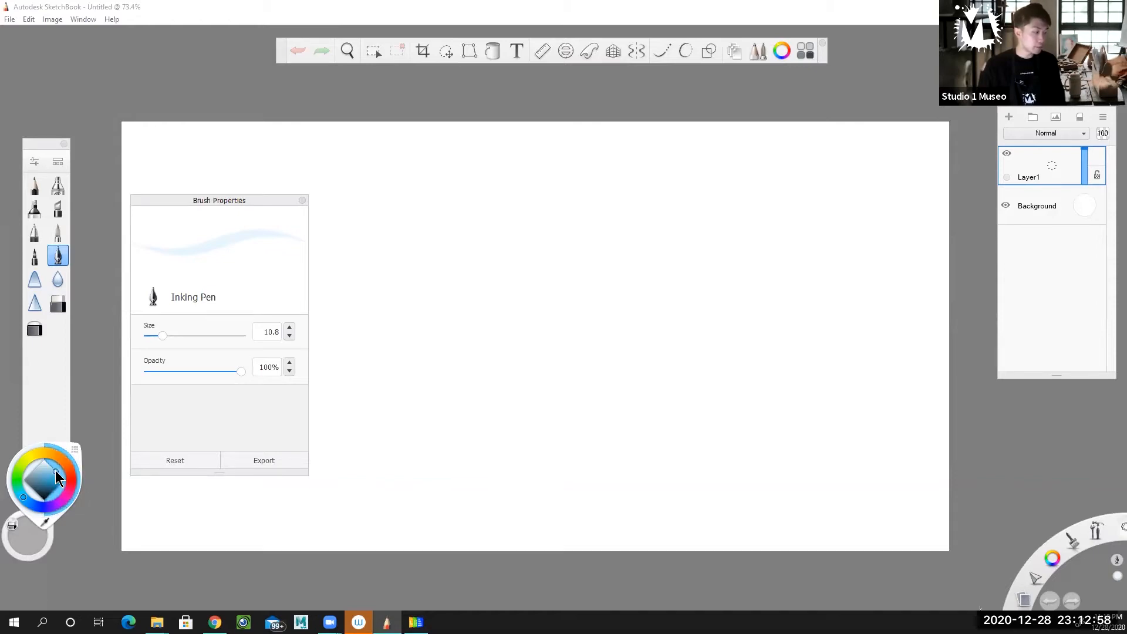
mouse_move(233, 199)
left_mouse_down()
mouse_move(147, 68)
mouse_move(151, 36)
mouse_move(155, 68)
left_mouse_up()
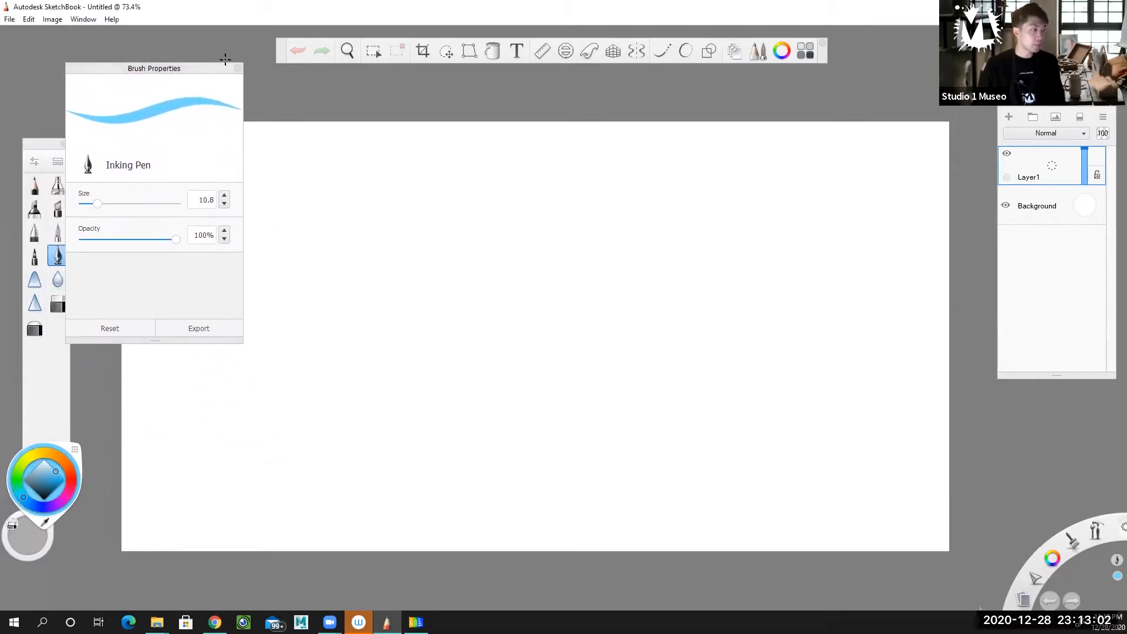
left_click(238, 68)
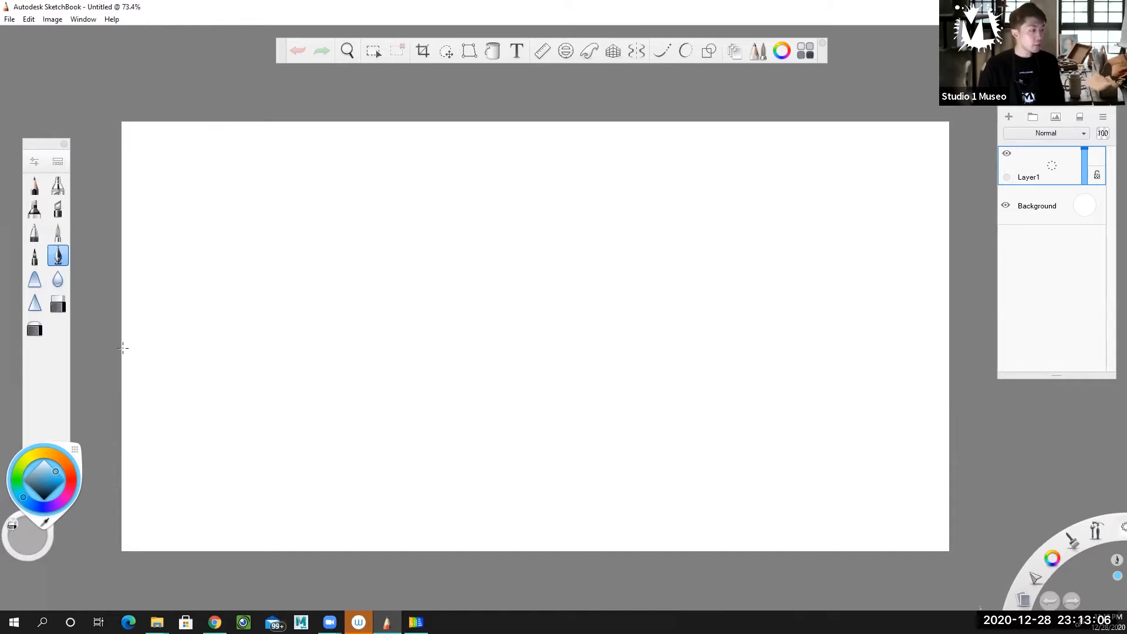
mouse_move(104, 344)
left_mouse_down()
mouse_move(239, 317)
mouse_move(331, 349)
mouse_move(566, 323)
mouse_move(717, 369)
mouse_move(954, 332)
left_mouse_up()
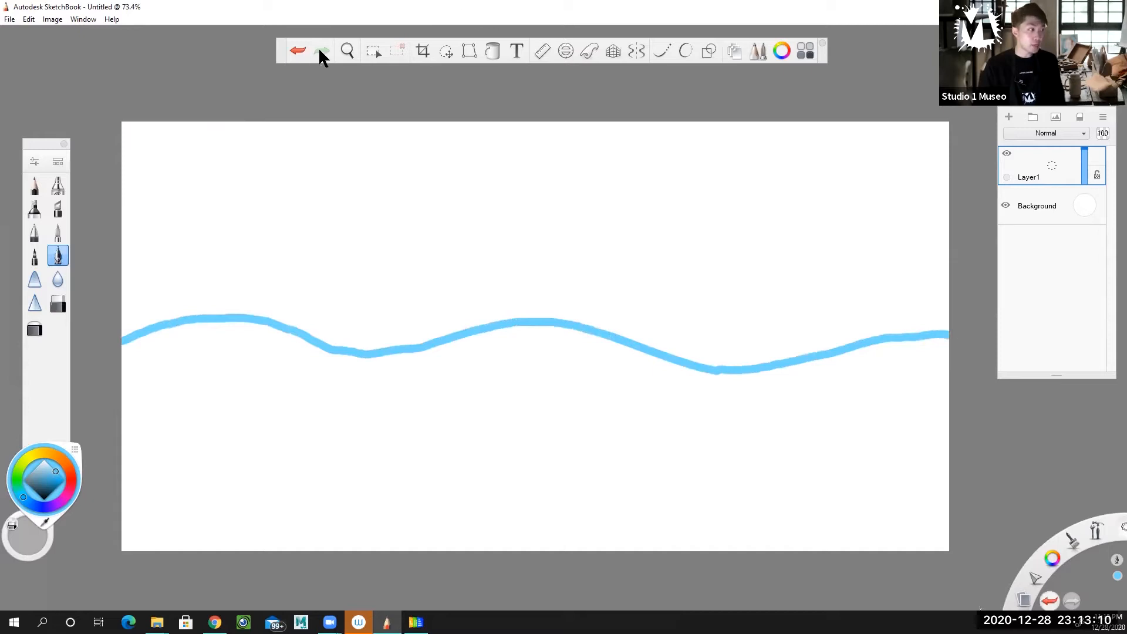
left_click(303, 51)
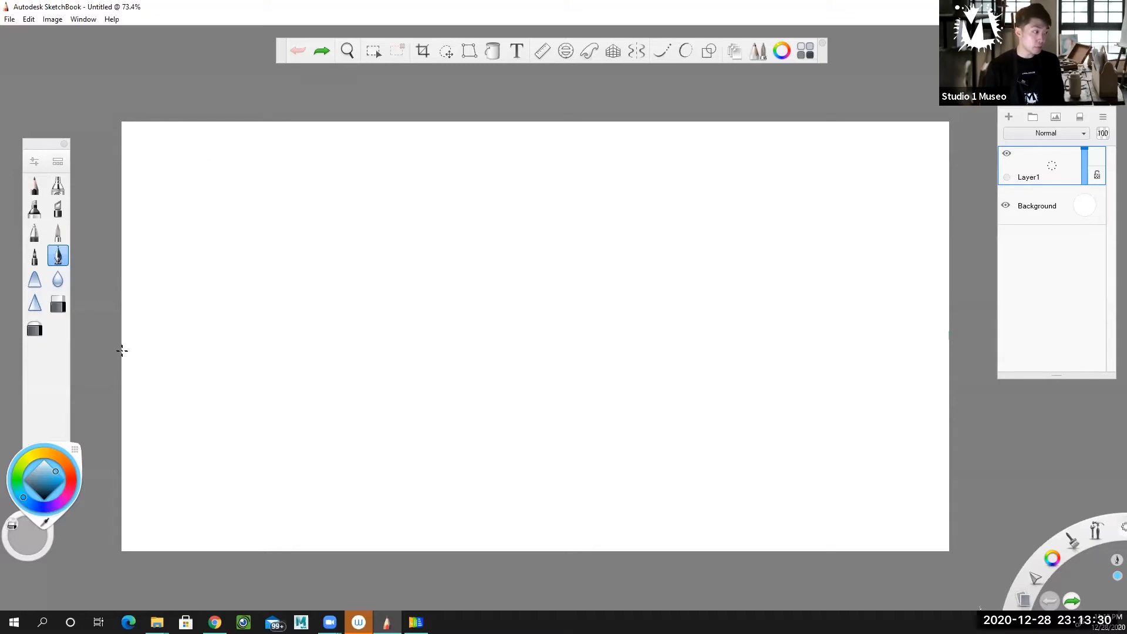
mouse_move(130, 352)
left_mouse_down()
mouse_move(171, 349)
mouse_move(123, 354)
left_mouse_up()
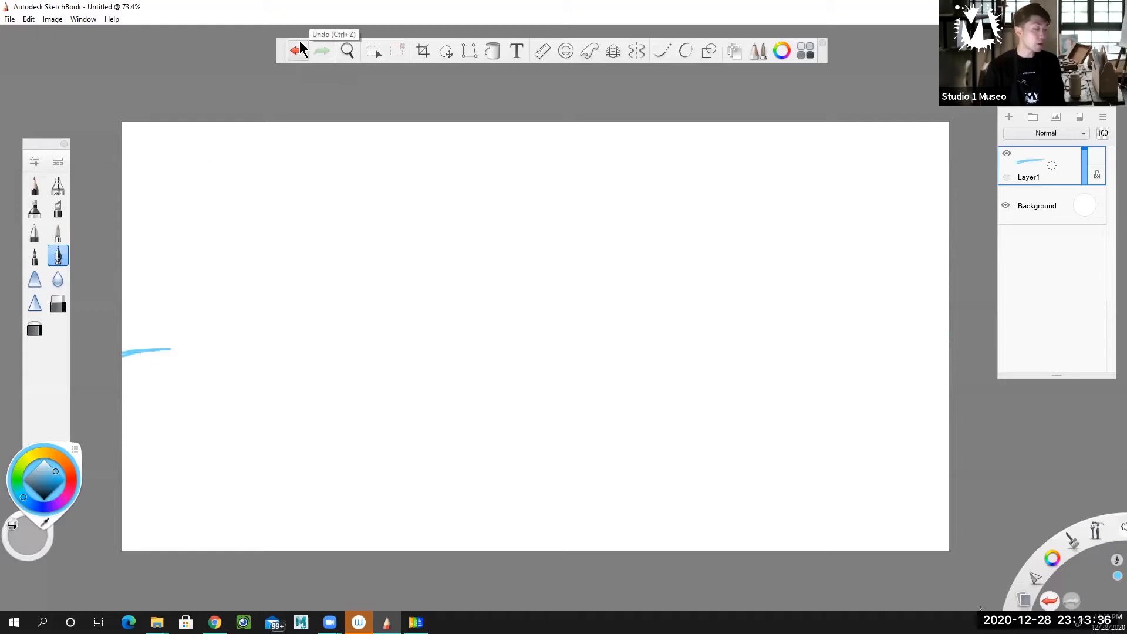
left_click(298, 50)
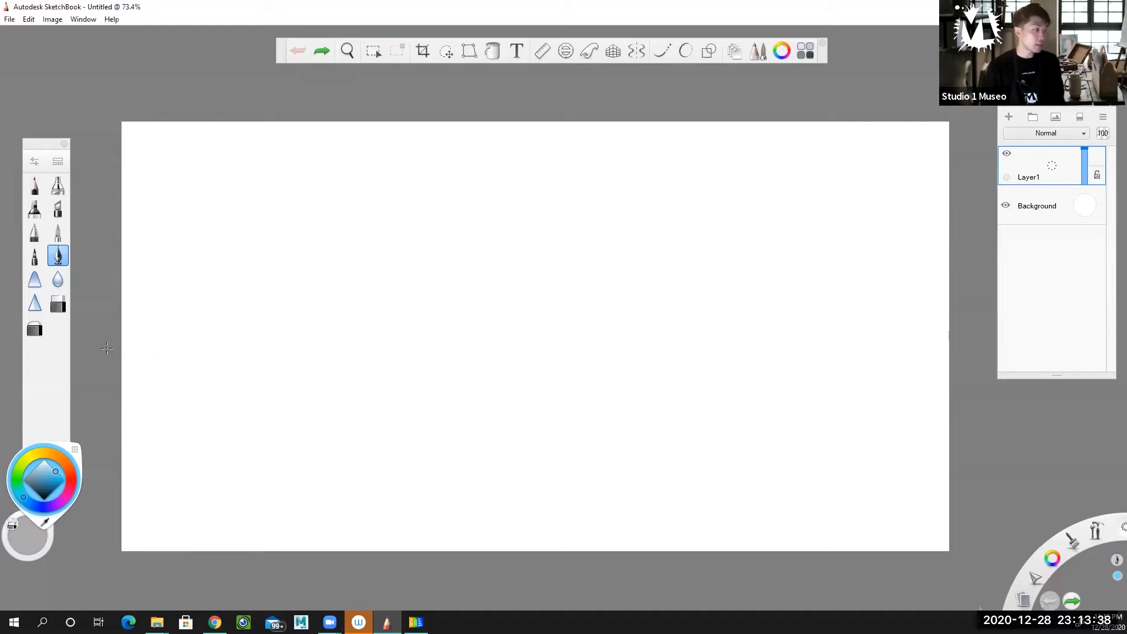
Draw a light blue wavy line across the full canvas width at mid-height and flood-fill the area below it
mouse_move(101, 350)
left_mouse_down()
mouse_move(252, 355)
mouse_move(398, 334)
mouse_move(611, 355)
mouse_move(738, 382)
mouse_move(946, 319)
mouse_move(1060, 320)
left_mouse_up()
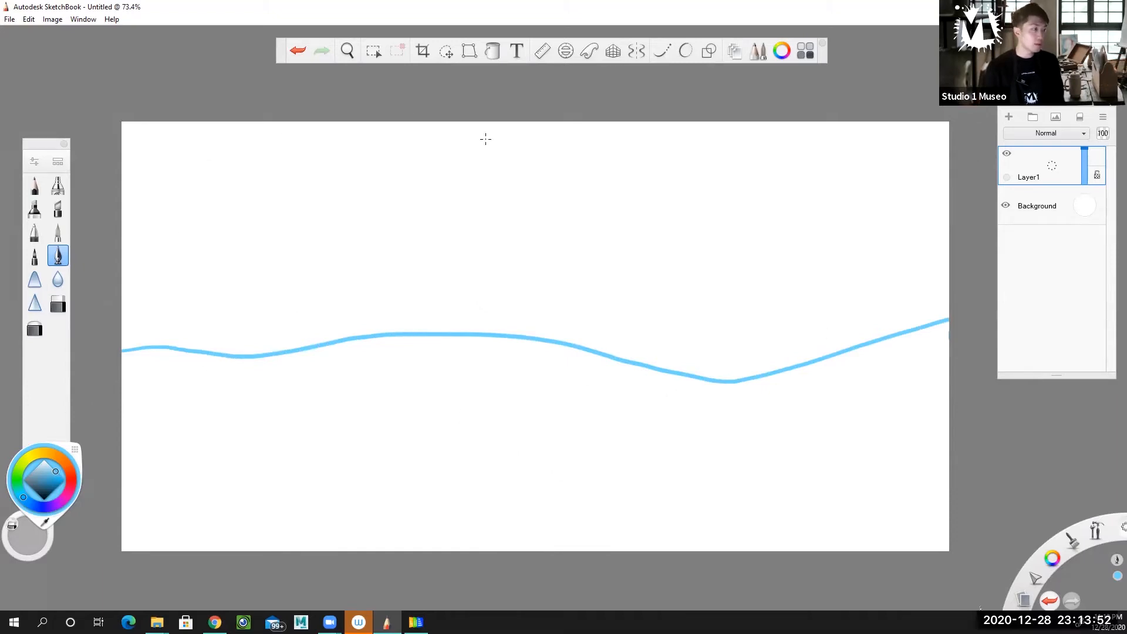
left_click(493, 54)
left_click(518, 391)
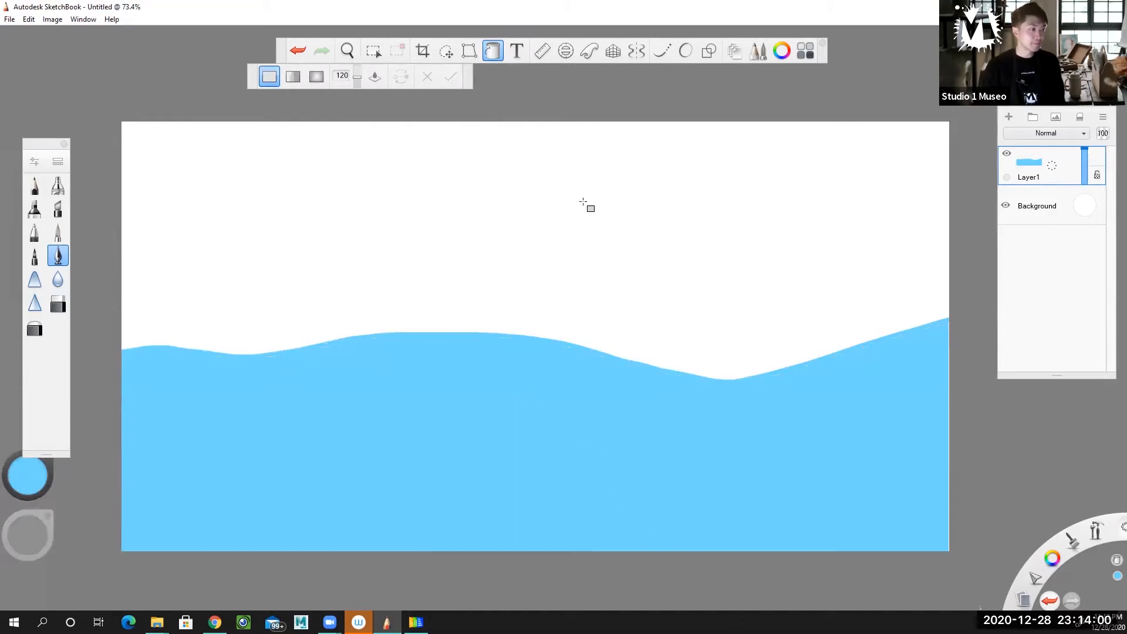
left_click(494, 52)
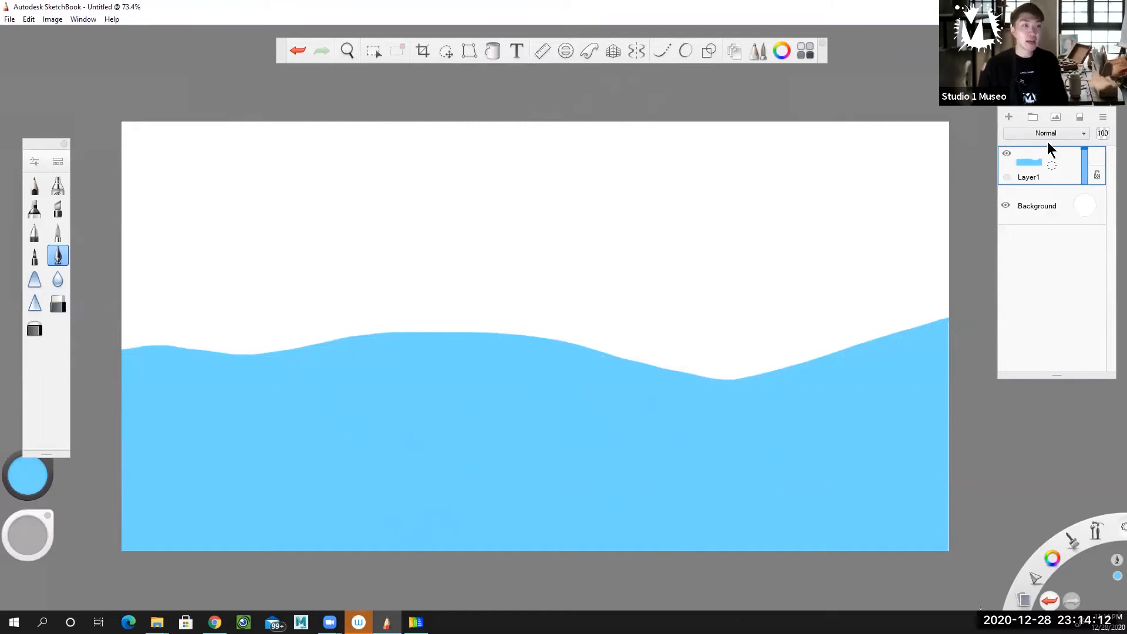
On a new layer, draw a second full-width wave in a deeper blue below the first and flood-fill the area beneath it
left_click(1008, 119)
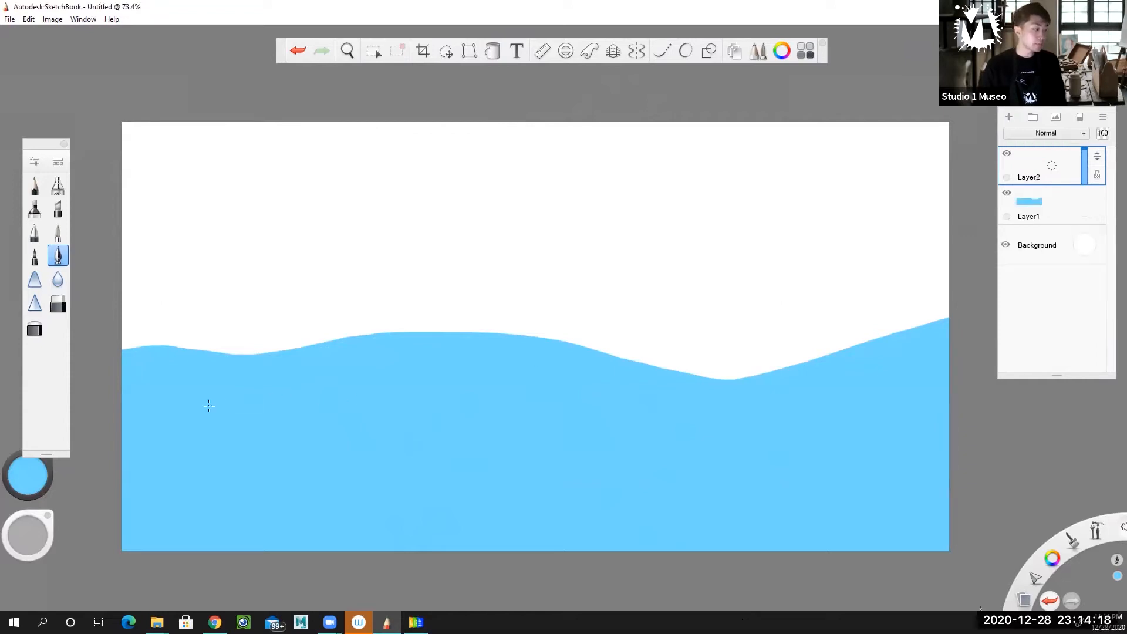
left_click(32, 480)
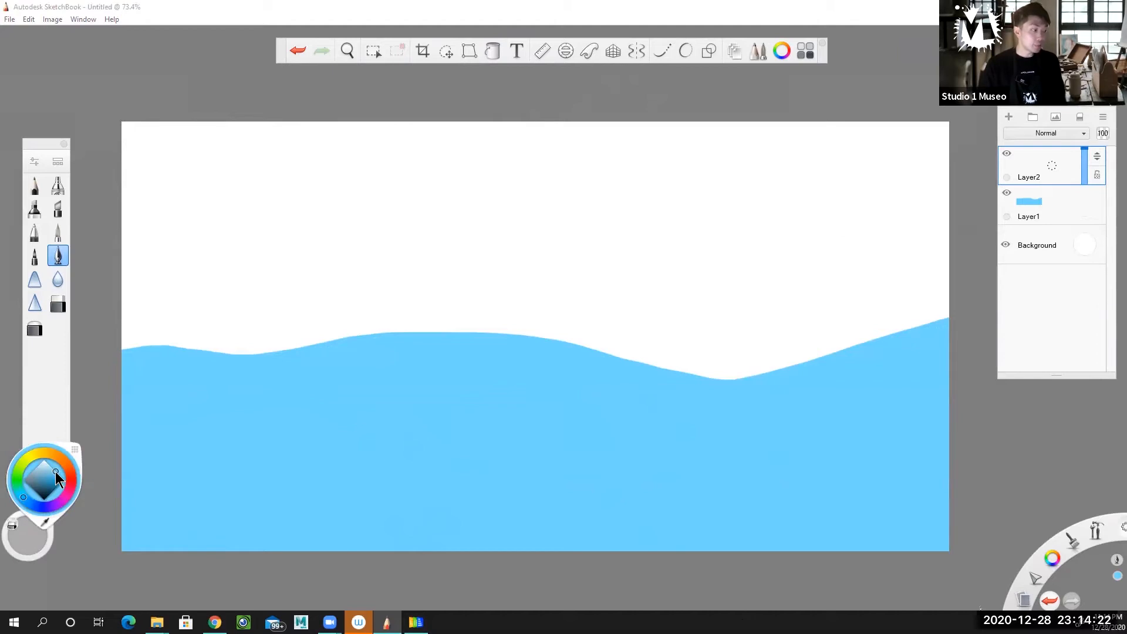
left_click_drag(54, 473, 54, 477)
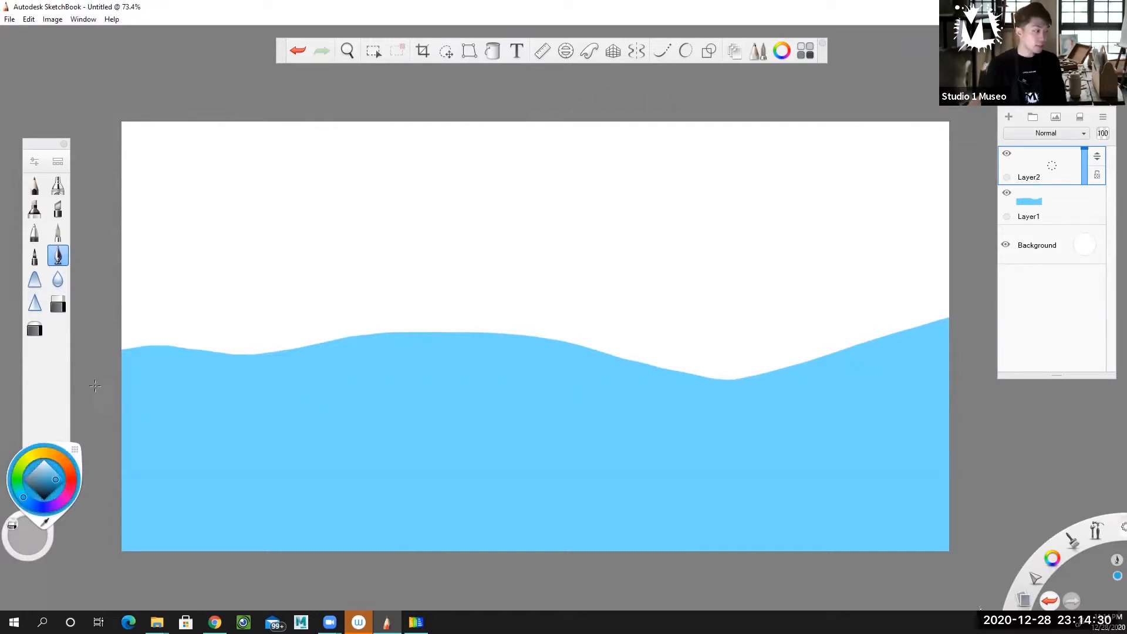
mouse_move(137, 406)
left_mouse_down()
mouse_move(306, 425)
mouse_move(423, 401)
mouse_move(564, 414)
mouse_move(717, 376)
mouse_move(769, 376)
mouse_move(950, 421)
left_mouse_up()
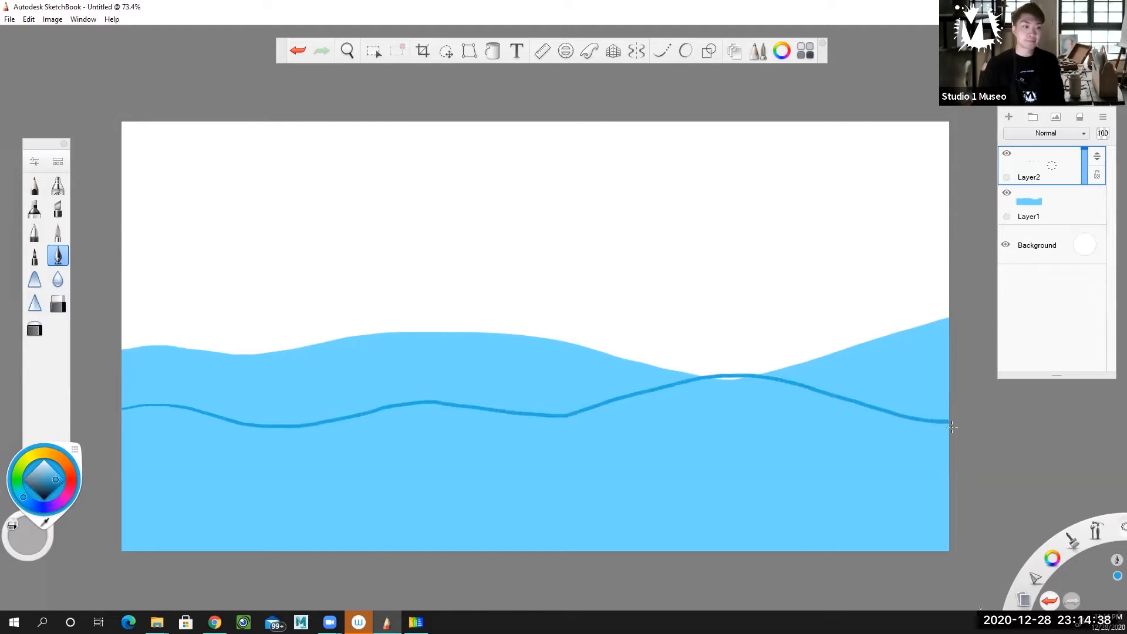
left_click(493, 51)
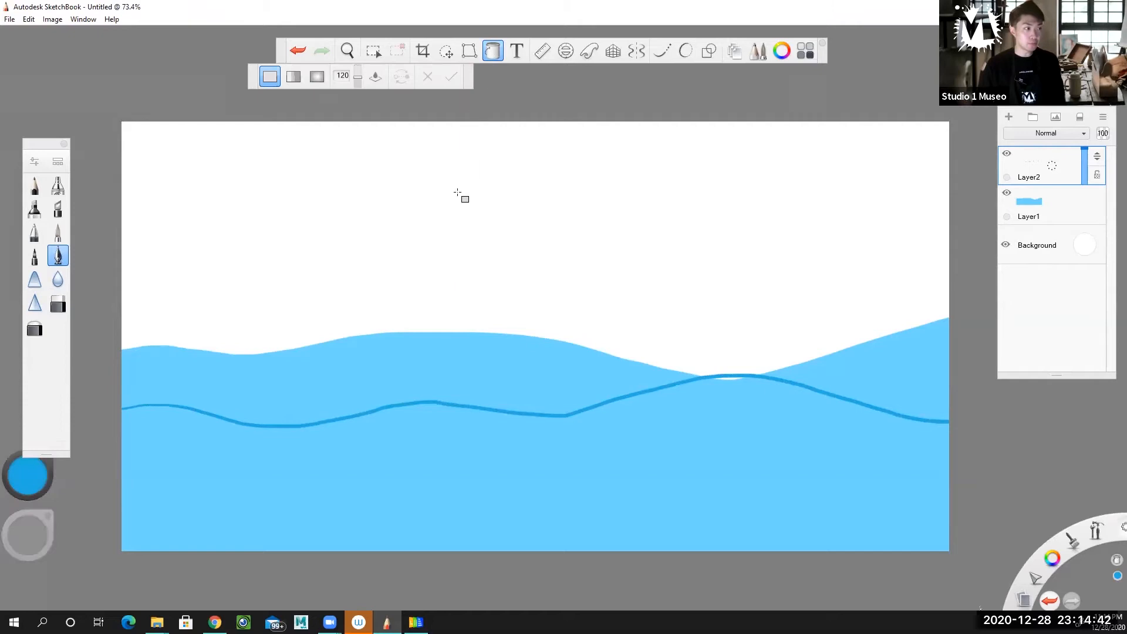
left_click(478, 449)
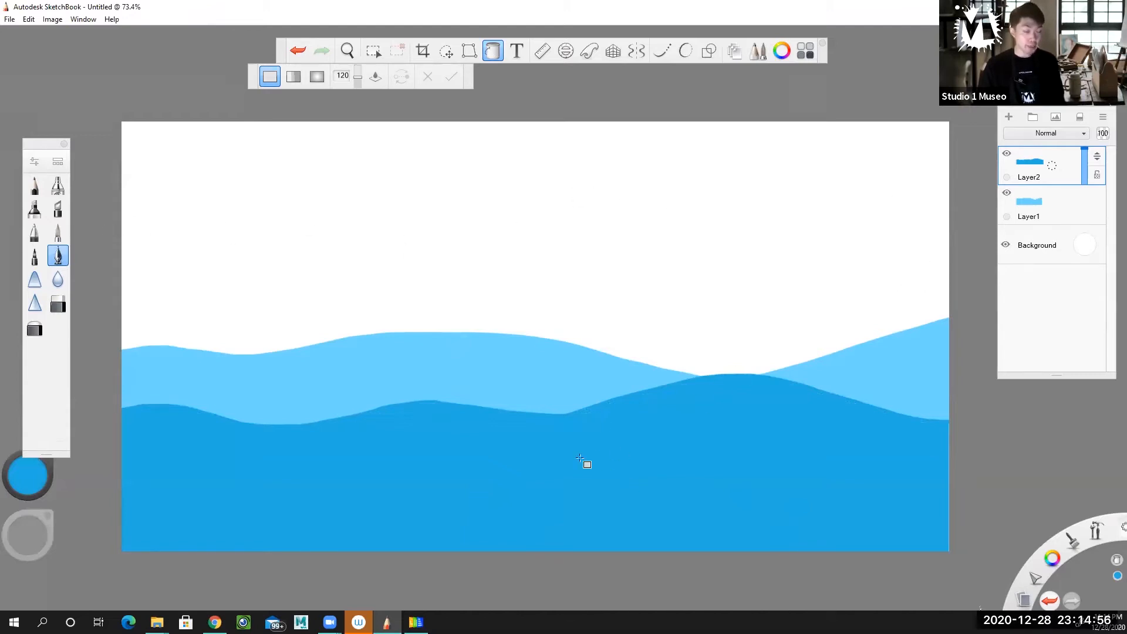
On another new layer, draw a third full-width wave in dark blue below the second and flood-fill the area beneath it
left_click(1009, 118)
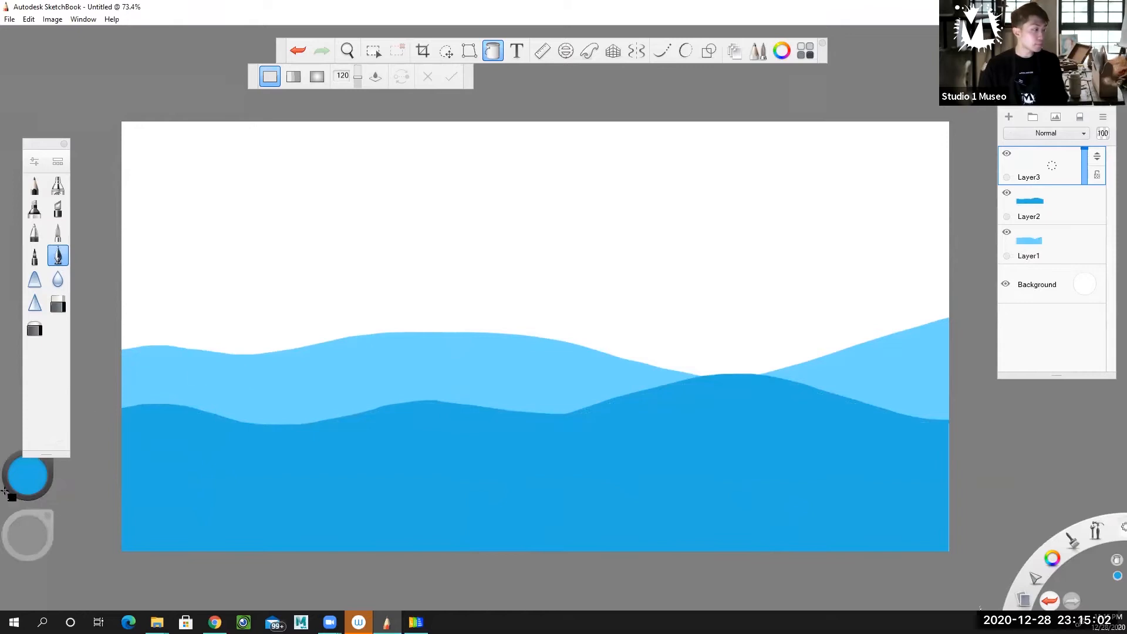
mouse_move(34, 481)
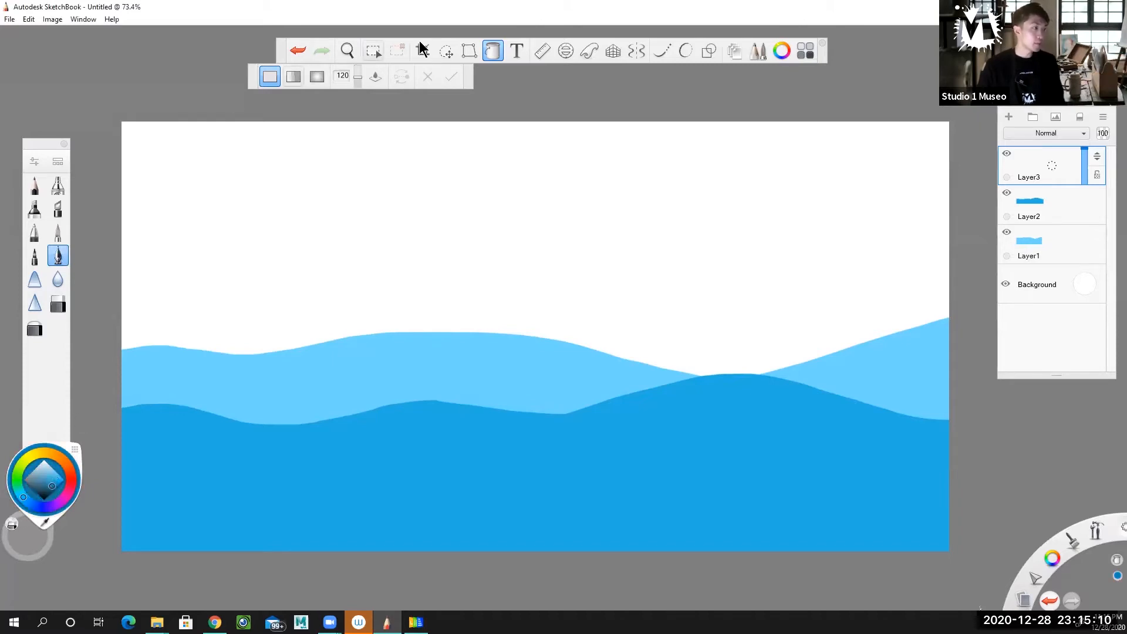
left_click(492, 52)
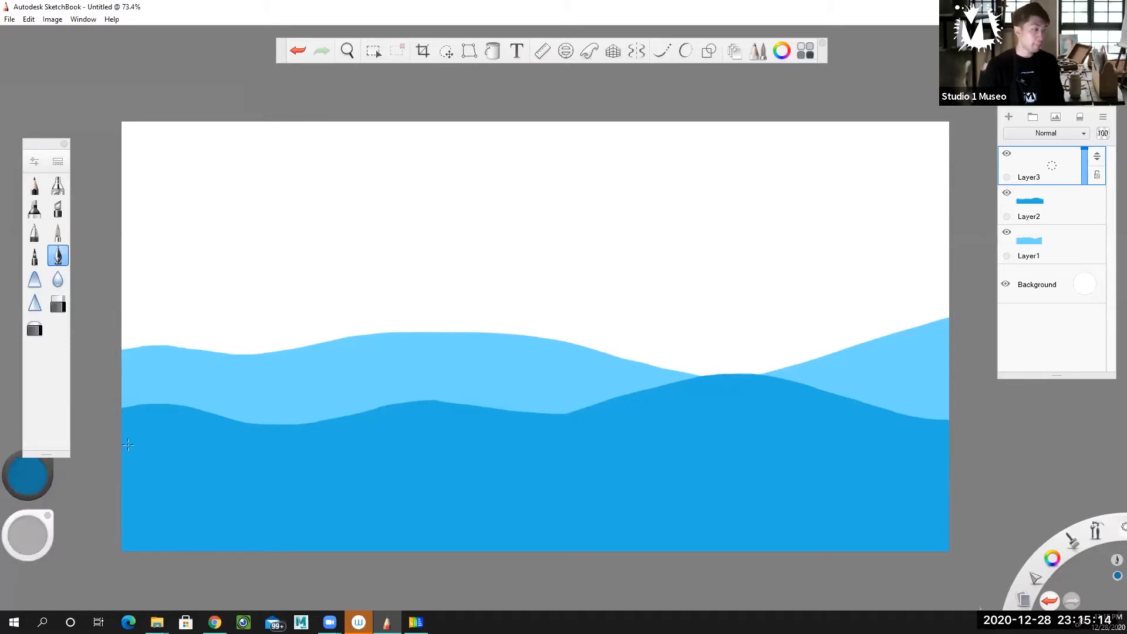
mouse_move(89, 458)
left_mouse_down()
mouse_move(266, 476)
mouse_move(386, 439)
mouse_move(457, 439)
mouse_move(609, 463)
mouse_move(668, 455)
mouse_move(803, 473)
mouse_move(873, 471)
mouse_move(983, 439)
left_mouse_up()
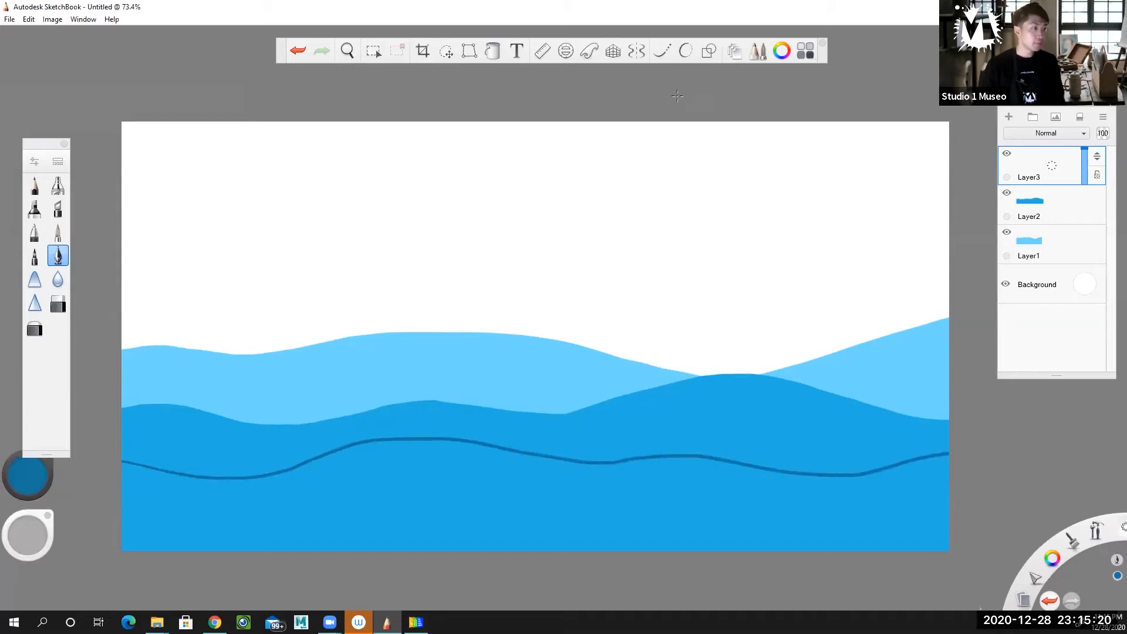
left_click(493, 51)
left_click(485, 494)
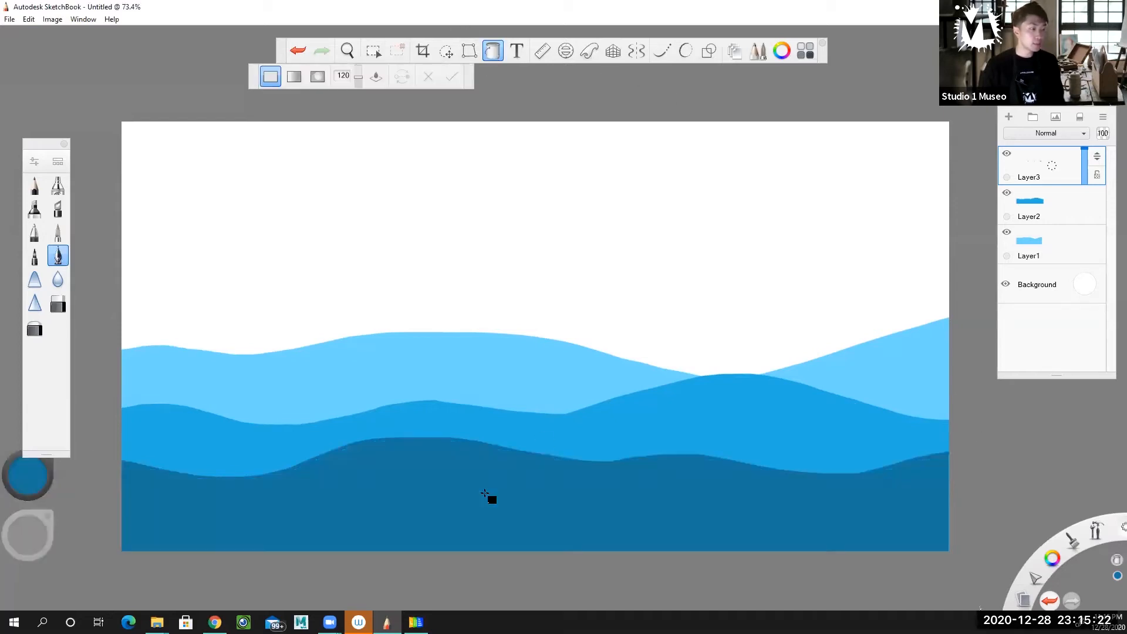
On a fourth layer, draw a very dark navy wave across the canvas near its lower edge and flood-fill the area below
left_click(1012, 117)
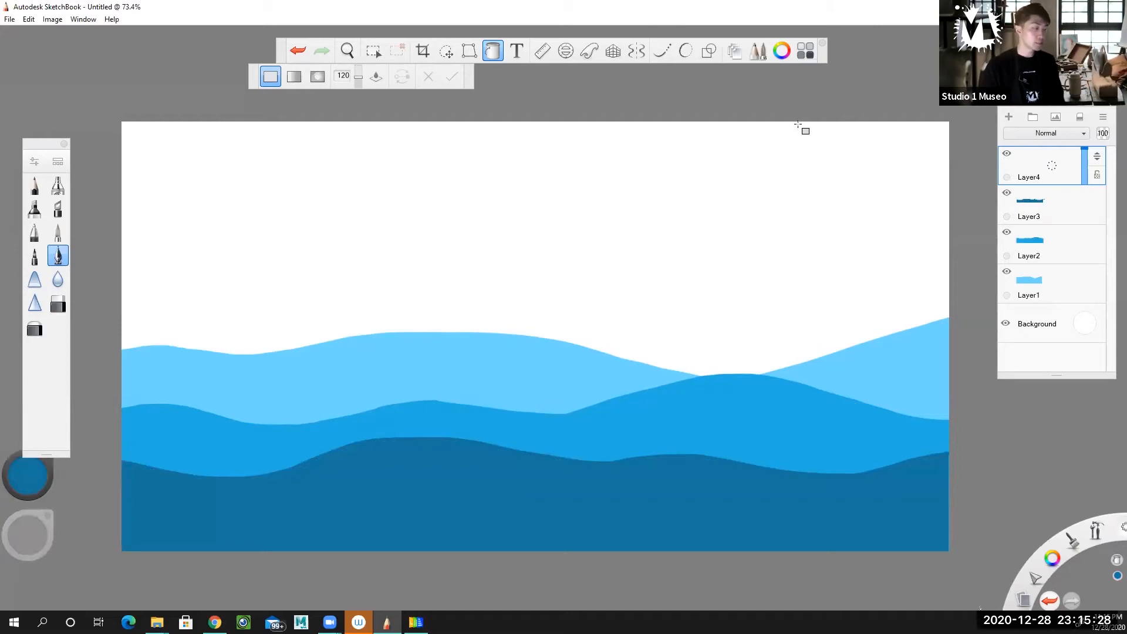
left_click(27, 484)
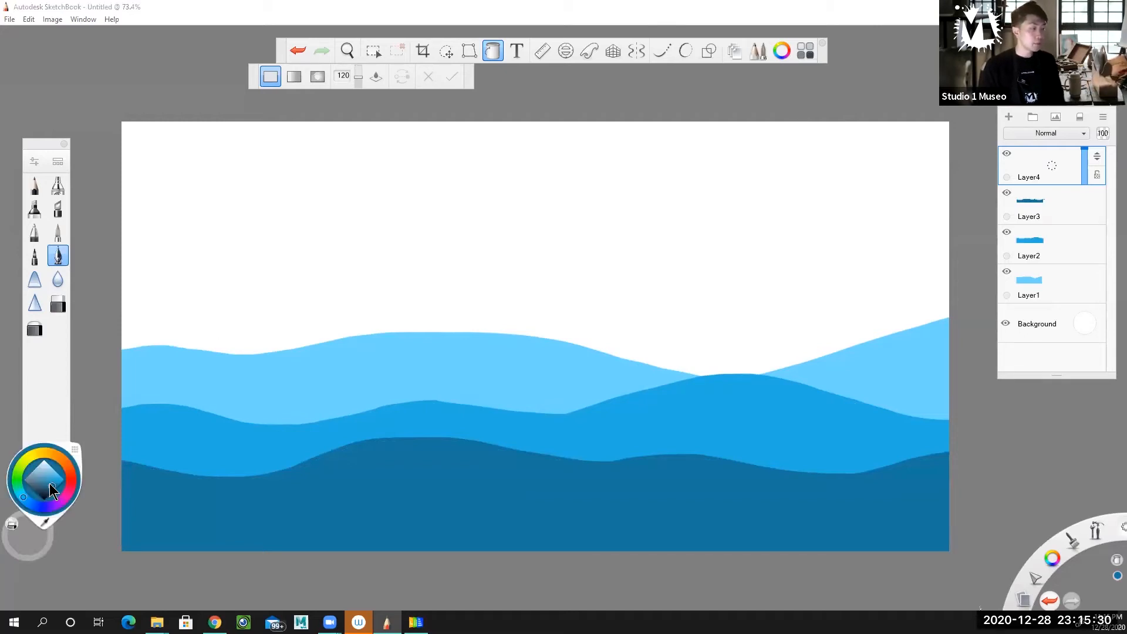
left_click(49, 492)
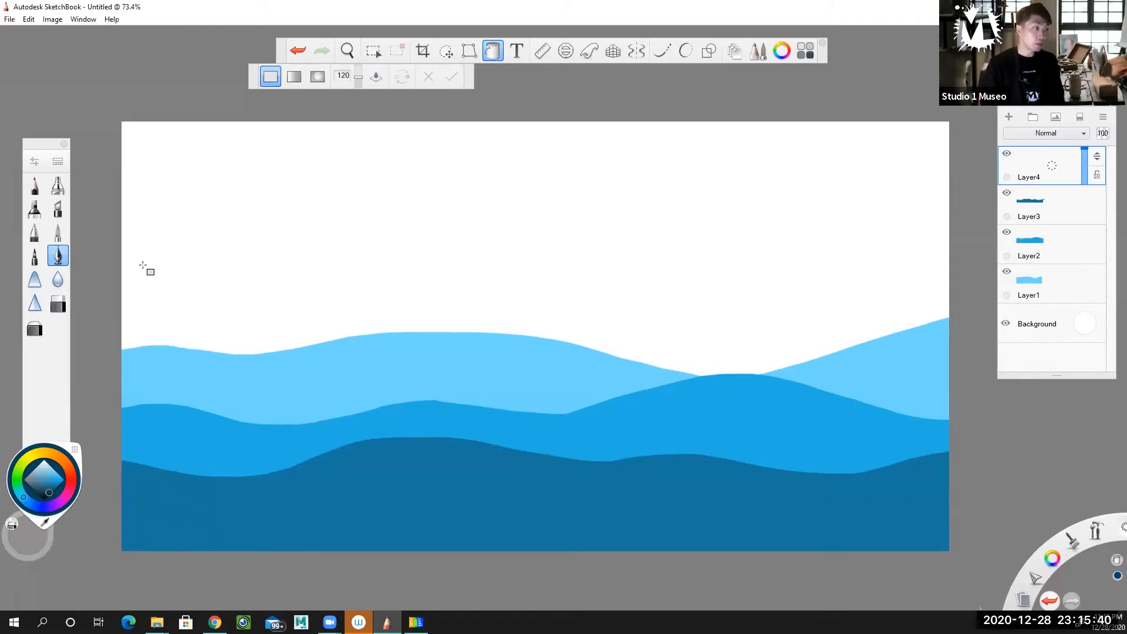
left_click(494, 52)
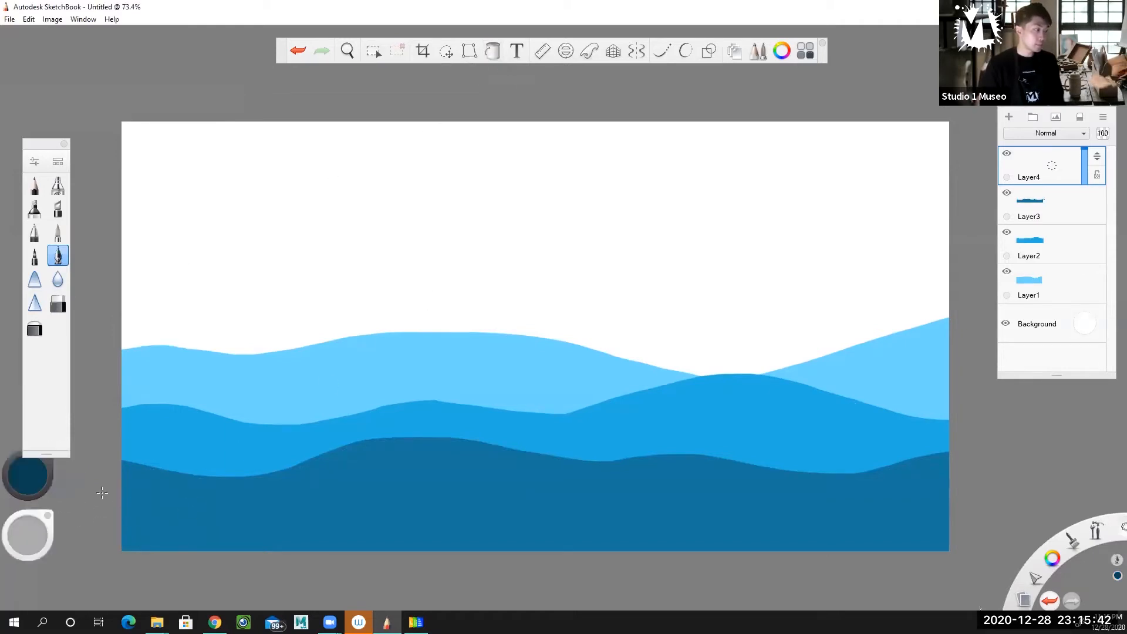
mouse_move(269, 507)
left_mouse_down()
mouse_move(678, 517)
mouse_move(950, 489)
left_mouse_up()
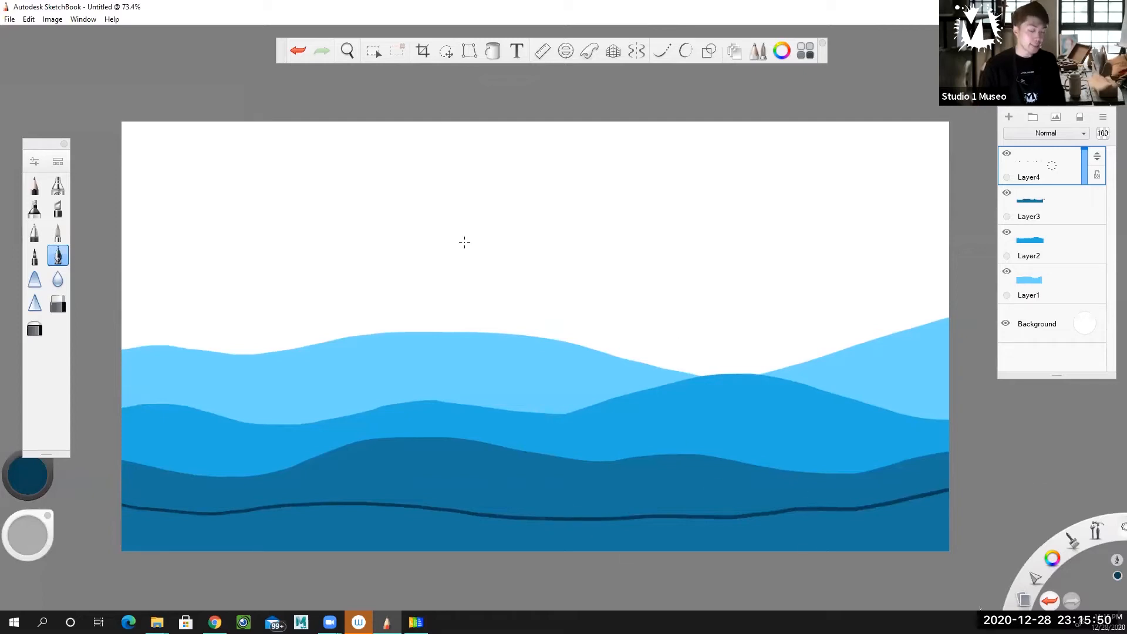
left_click(492, 51)
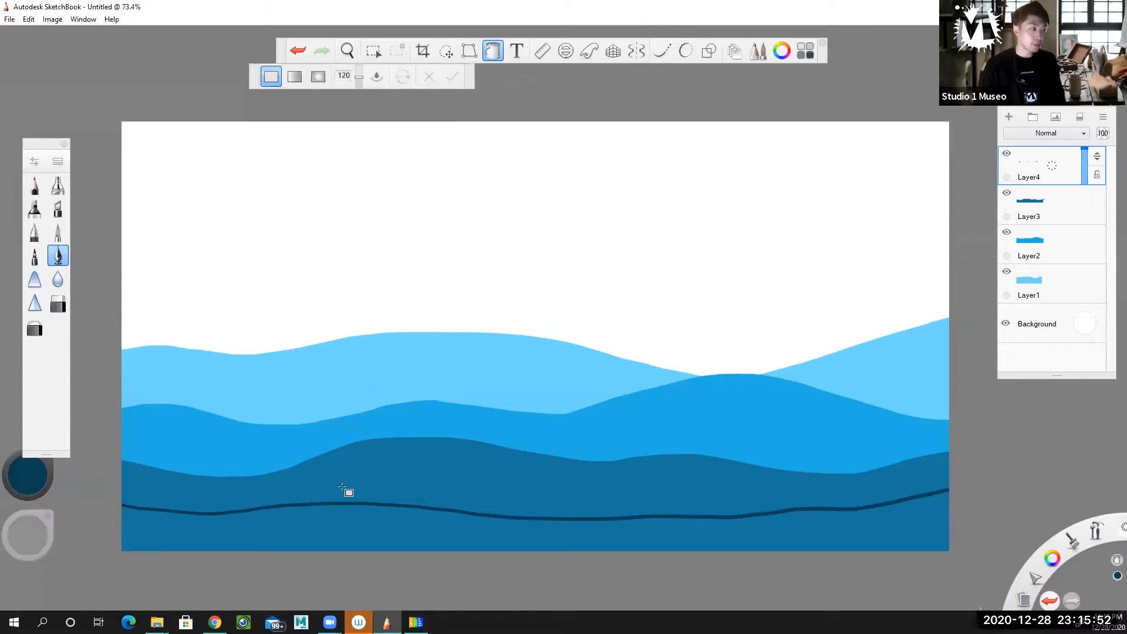
left_click(330, 527)
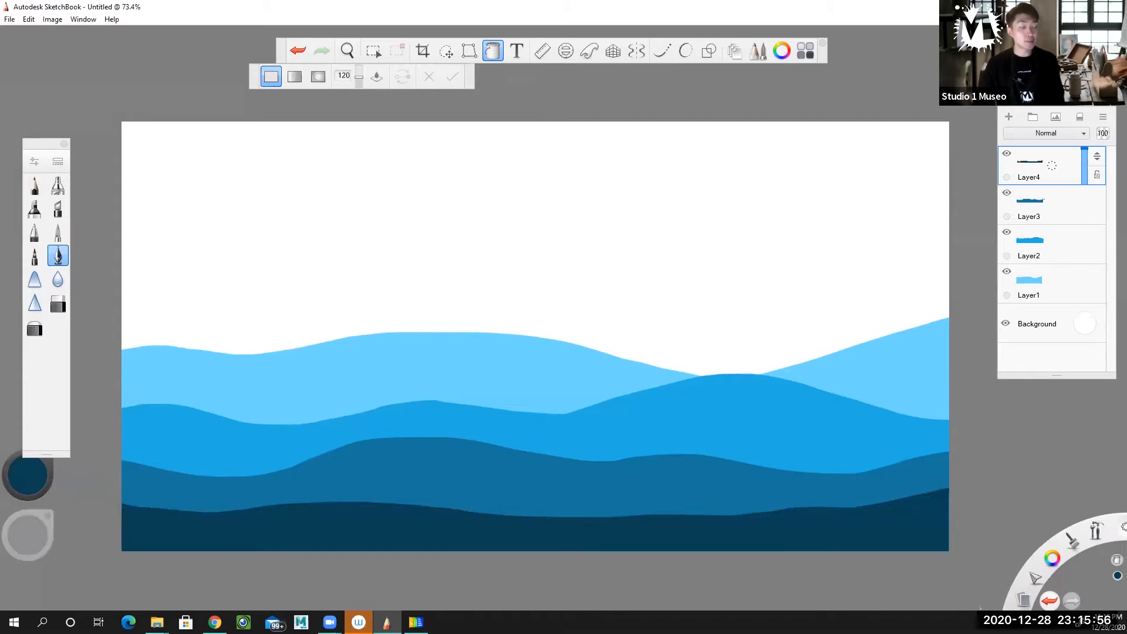
left_click(494, 53)
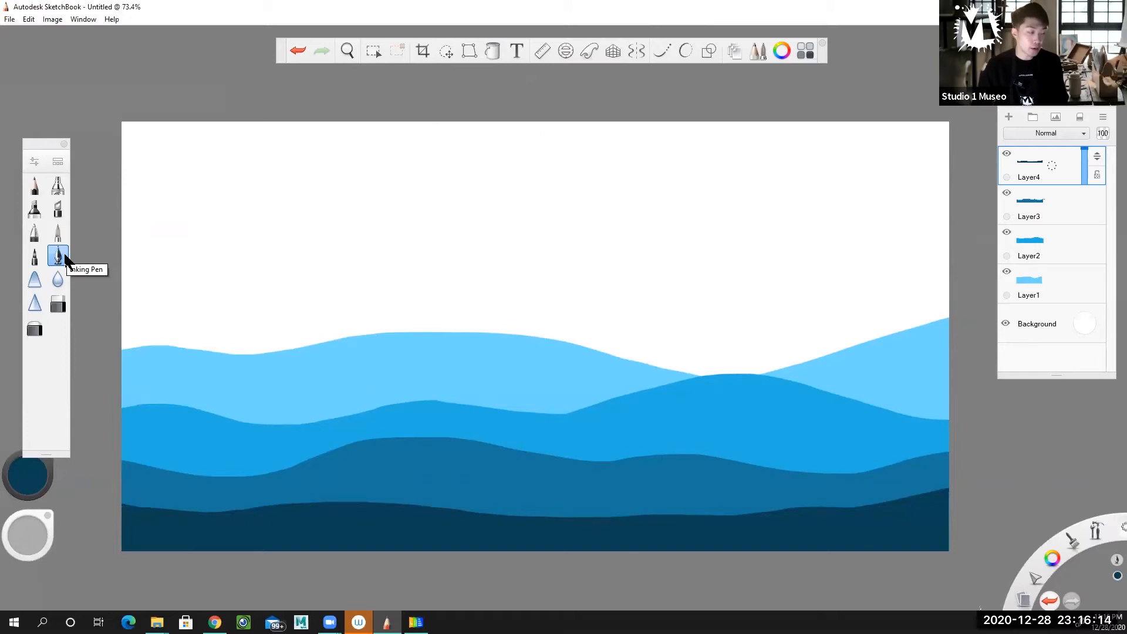
left_click(1007, 154)
left_click(1008, 153)
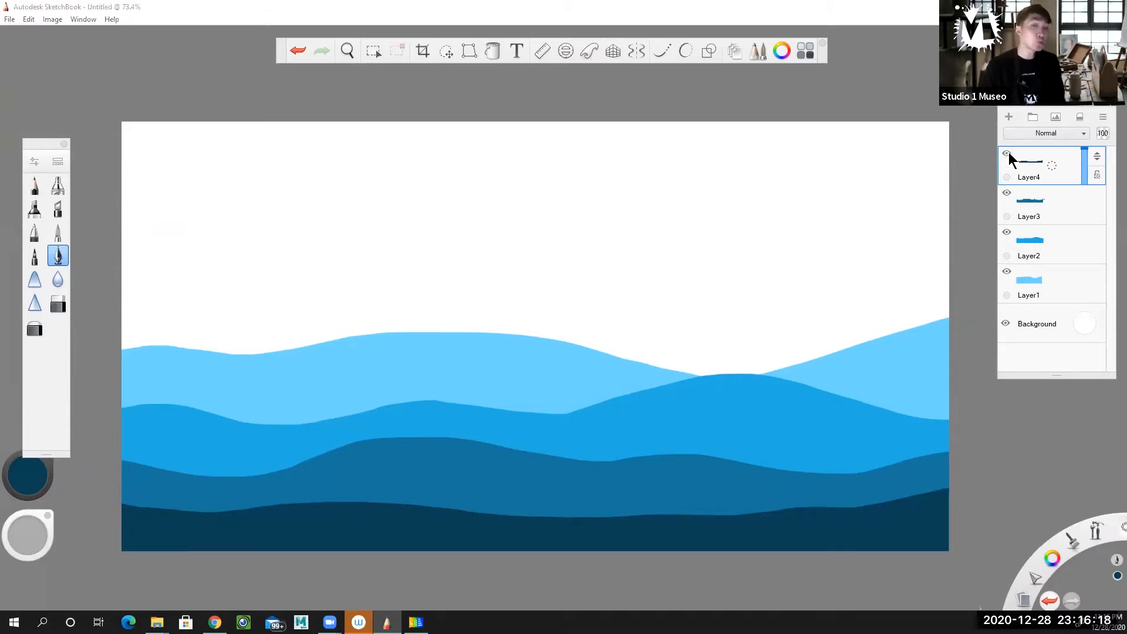
left_click(1008, 154)
left_click(1007, 153)
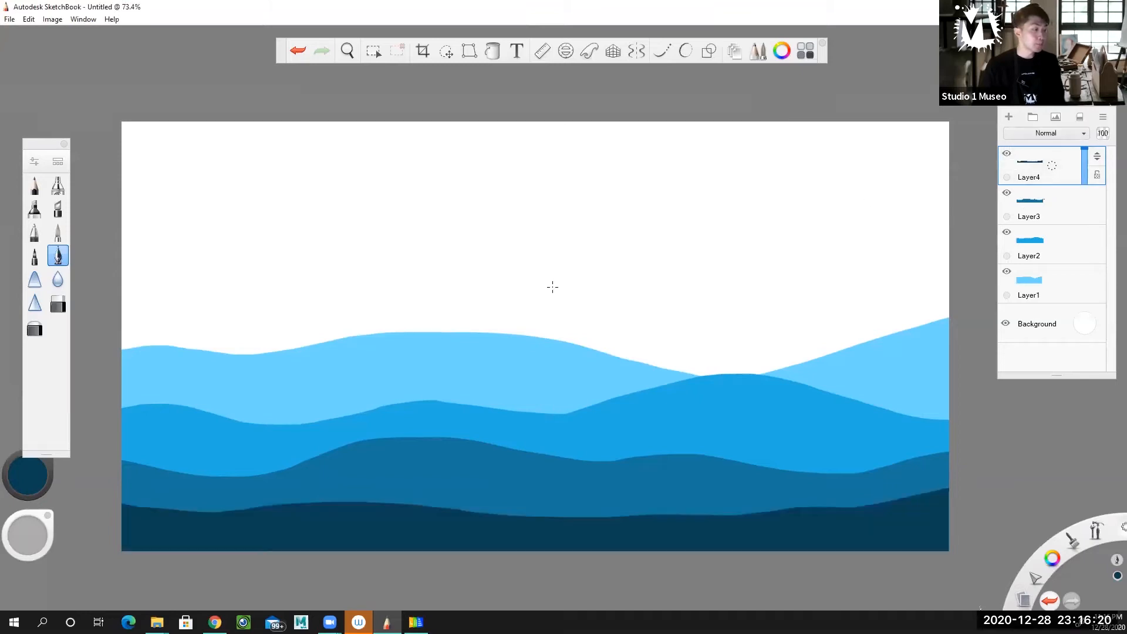
Set the Inking Pen size to 37.6, undoing the test stroke painted at size 43.5
double_click(57, 256)
left_click_drag(97, 205, 148, 194)
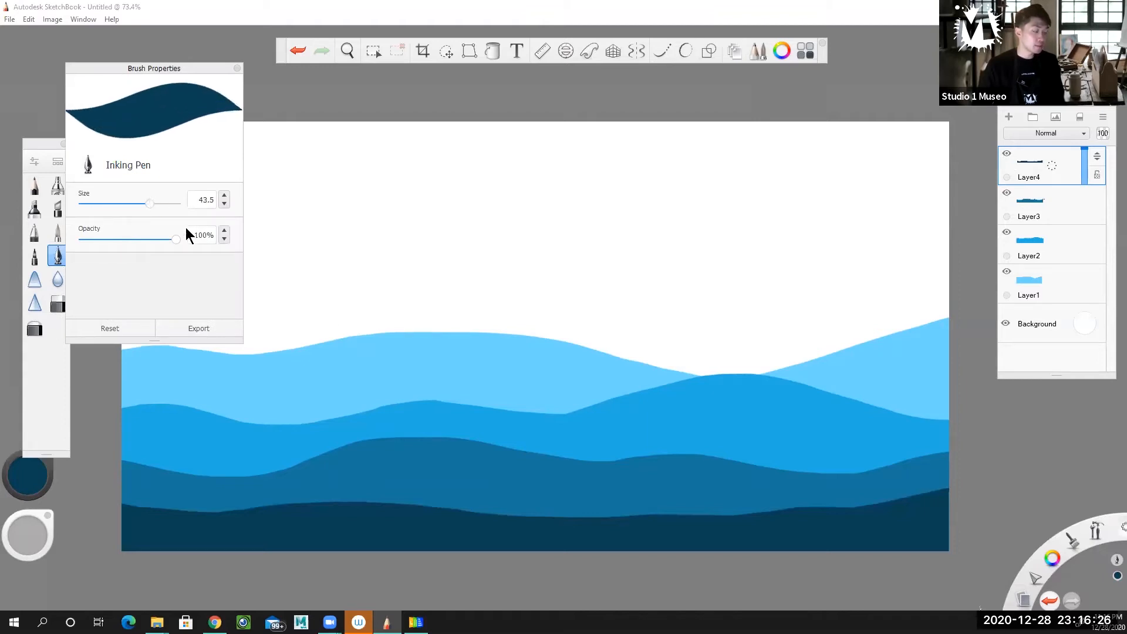
mouse_move(405, 385)
left_mouse_down()
mouse_move(455, 419)
mouse_move(439, 430)
left_mouse_up()
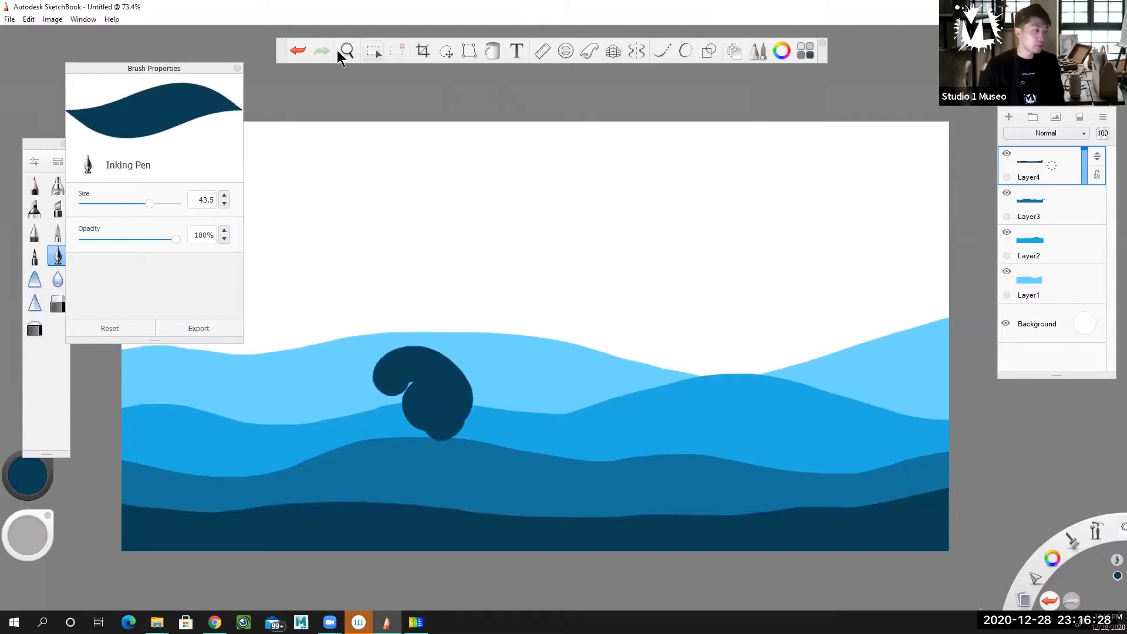
left_click(302, 51)
left_click_drag(150, 203, 138, 203)
left_click(413, 86)
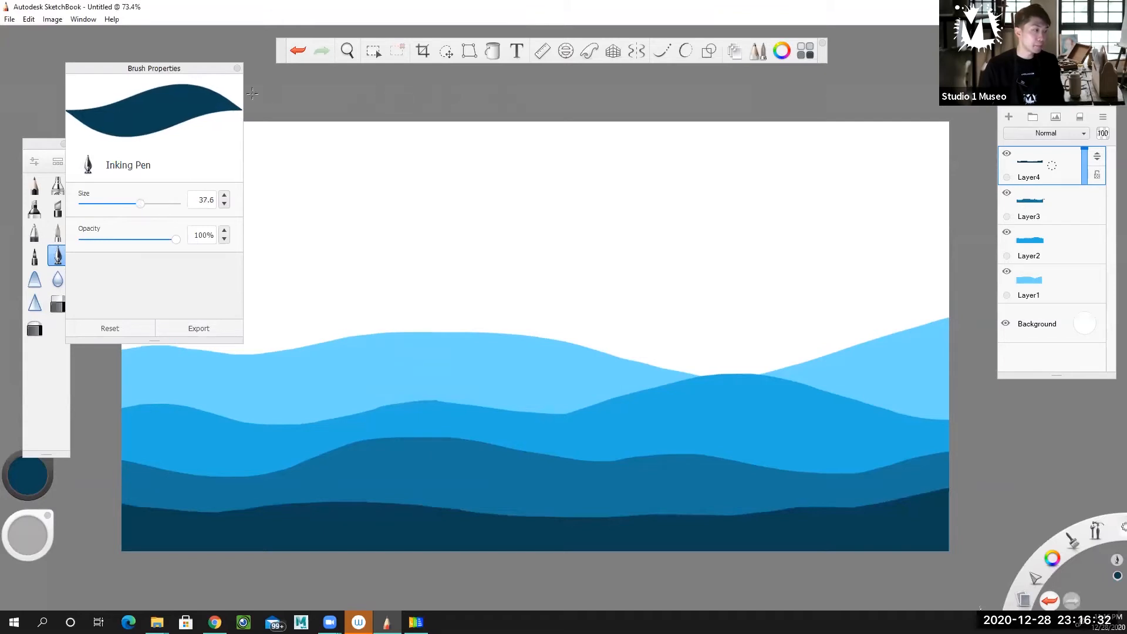
left_click(238, 68)
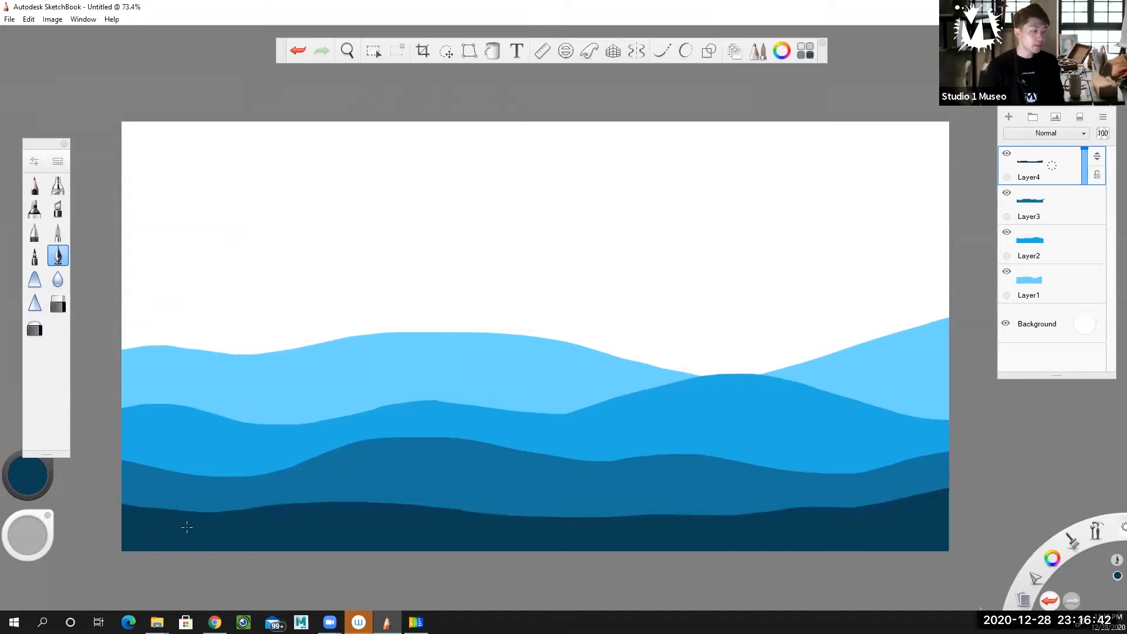
Paint a dark navy cactus with three upturned arms rising from the foreground near the canvas's left edge on Layer4
mouse_move(177, 536)
left_mouse_down()
mouse_move(175, 487)
mouse_move(196, 426)
mouse_move(186, 320)
left_mouse_up()
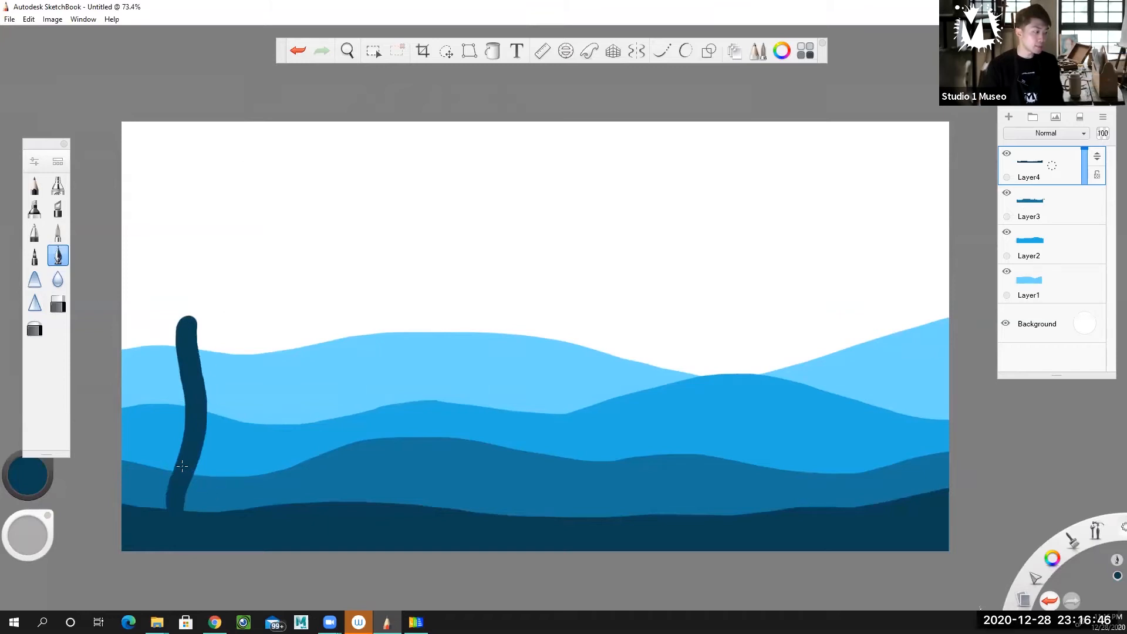
mouse_move(190, 433)
left_mouse_down()
mouse_move(148, 430)
mouse_move(139, 380)
mouse_move(208, 387)
mouse_move(230, 358)
mouse_move(194, 389)
mouse_move(231, 336)
left_mouse_up()
mouse_move(186, 477)
left_mouse_down()
mouse_move(214, 472)
mouse_move(226, 437)
left_mouse_up()
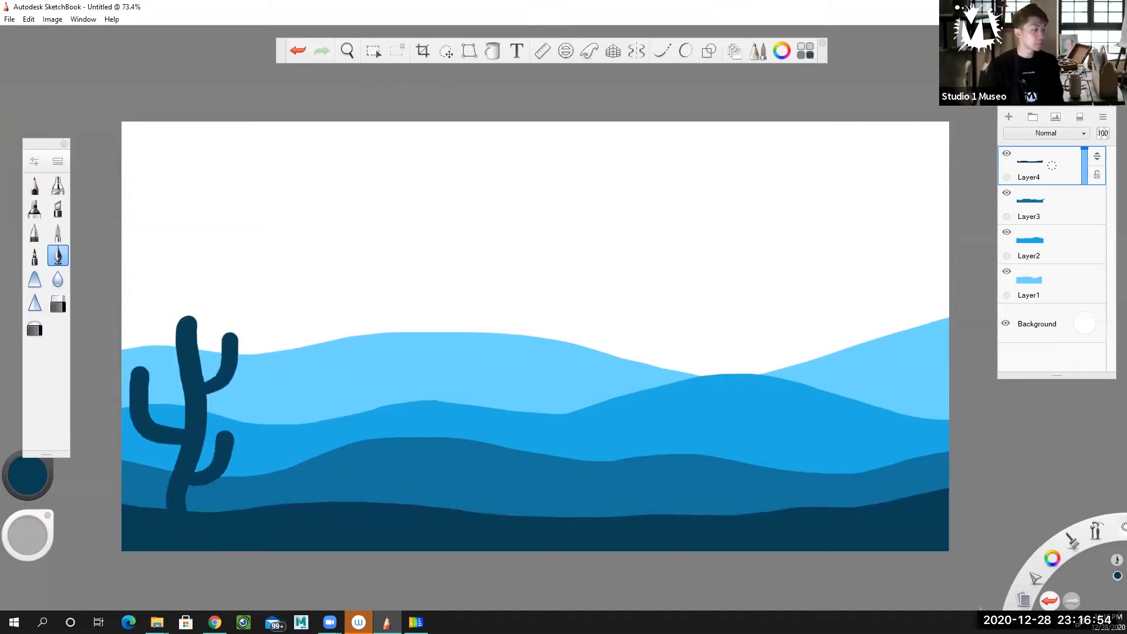
Paint a taller, thicker cactus with several curved arms in the same navy on the right side of the foreground
left_click_drag(826, 519, 812, 334)
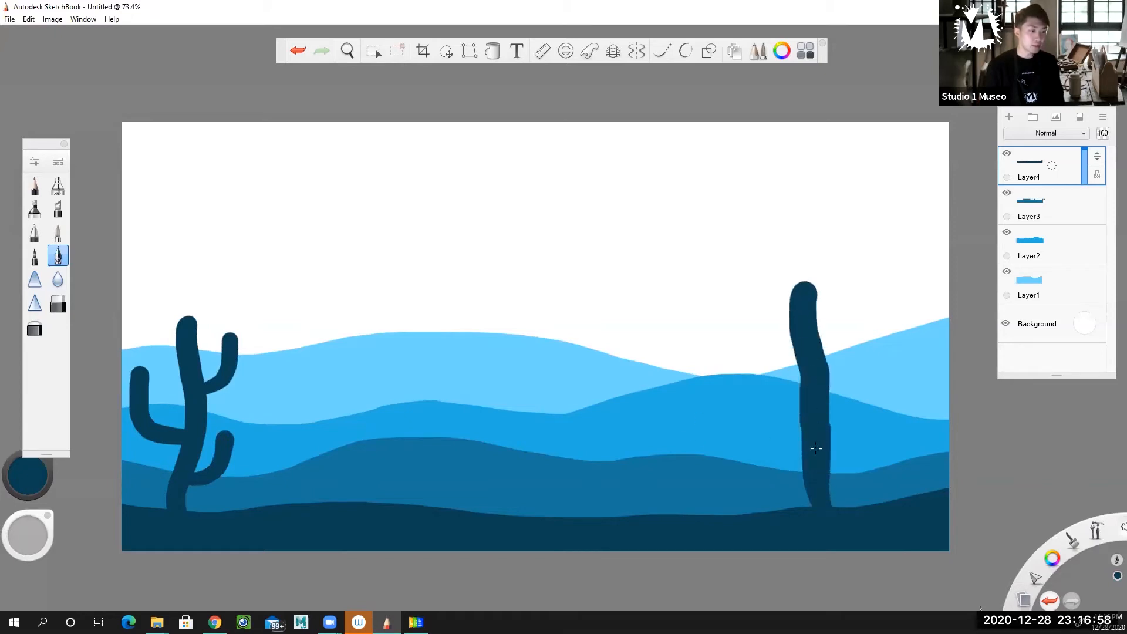
left_click_drag(830, 493, 831, 460)
left_click_drag(803, 316, 821, 245)
mouse_move(799, 348)
left_mouse_down()
mouse_move(760, 296)
mouse_move(762, 281)
left_mouse_up()
mouse_move(823, 445)
left_mouse_down()
mouse_move(851, 436)
mouse_move(867, 403)
mouse_move(865, 360)
left_mouse_up()
mouse_move(806, 423)
left_mouse_down()
mouse_move(775, 421)
mouse_move(761, 386)
left_mouse_up()
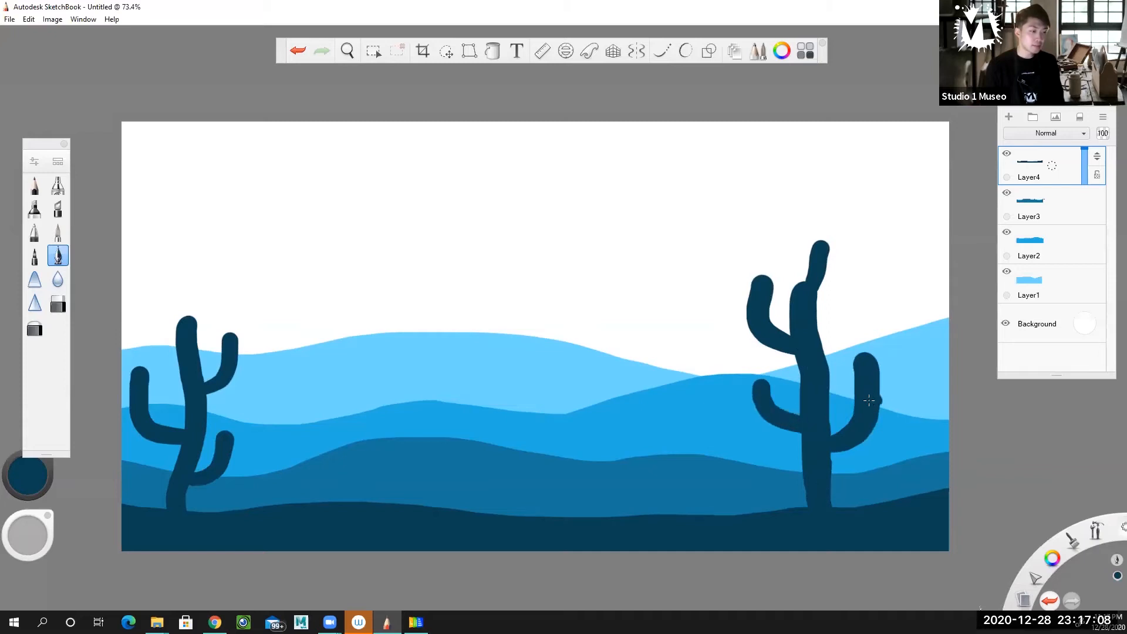
left_click_drag(869, 400, 911, 390)
mouse_move(807, 348)
left_mouse_down()
mouse_move(858, 323)
mouse_move(863, 273)
left_mouse_up()
left_click_drag(821, 489, 779, 466)
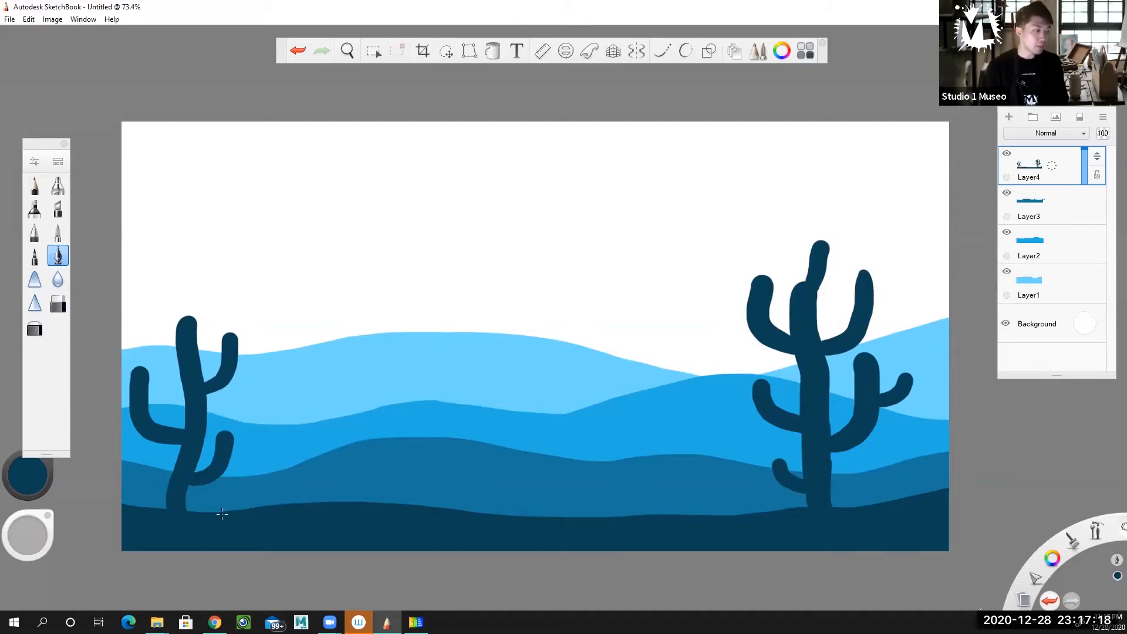
Paint rounded navy bushes on the foreground beside the left cactus and on both sides of the right cactus
left_click_drag(213, 499, 261, 496)
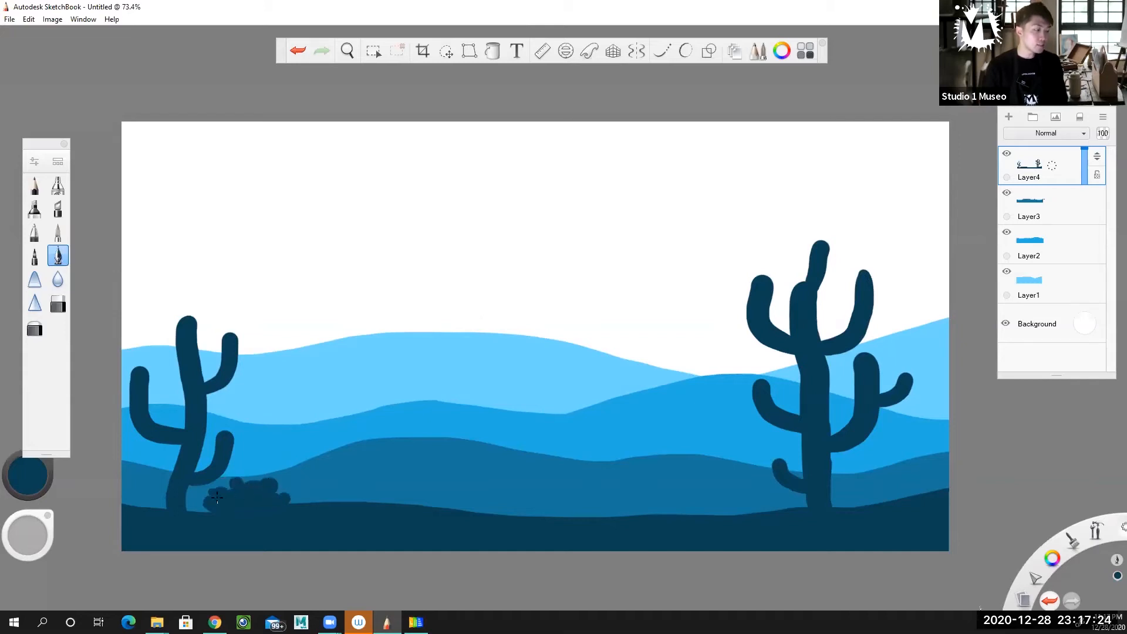
mouse_move(723, 512)
left_mouse_down()
mouse_move(689, 490)
mouse_move(734, 505)
mouse_move(740, 493)
mouse_move(751, 506)
mouse_move(761, 494)
left_mouse_up()
mouse_move(880, 499)
left_mouse_down()
mouse_move(915, 495)
mouse_move(940, 475)
mouse_move(910, 487)
mouse_move(928, 463)
mouse_move(940, 485)
left_mouse_up()
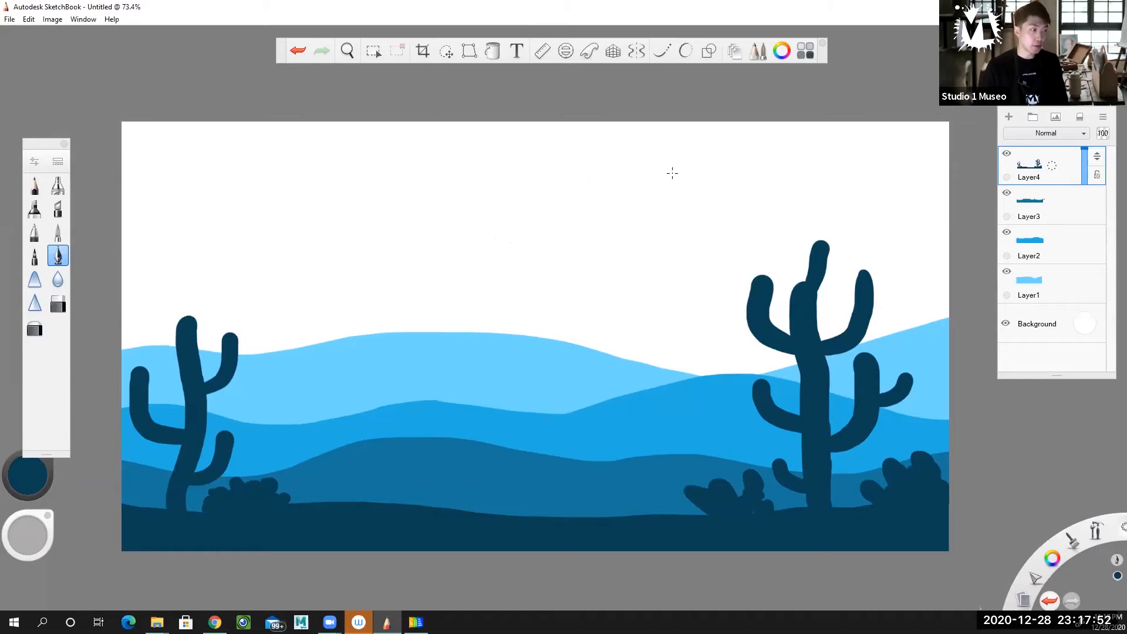
Add a new layer and move it below Layer1, directly above the Background, leaving the Background visible
left_click(1009, 117)
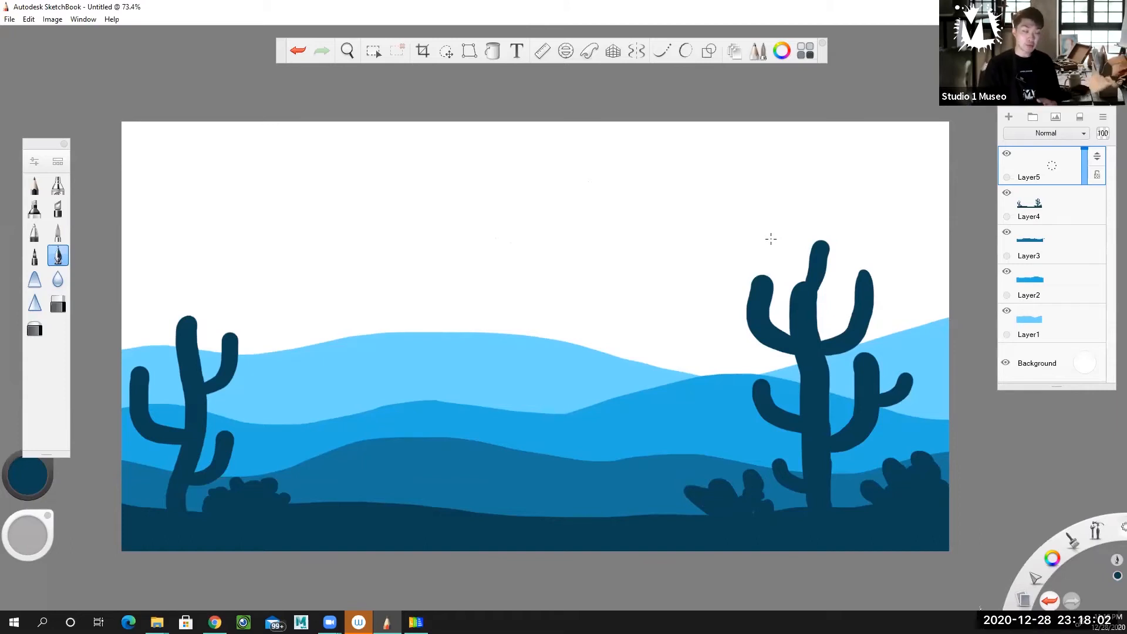
scroll(764, 241, "up", 1)
scroll(758, 244, "down", 1)
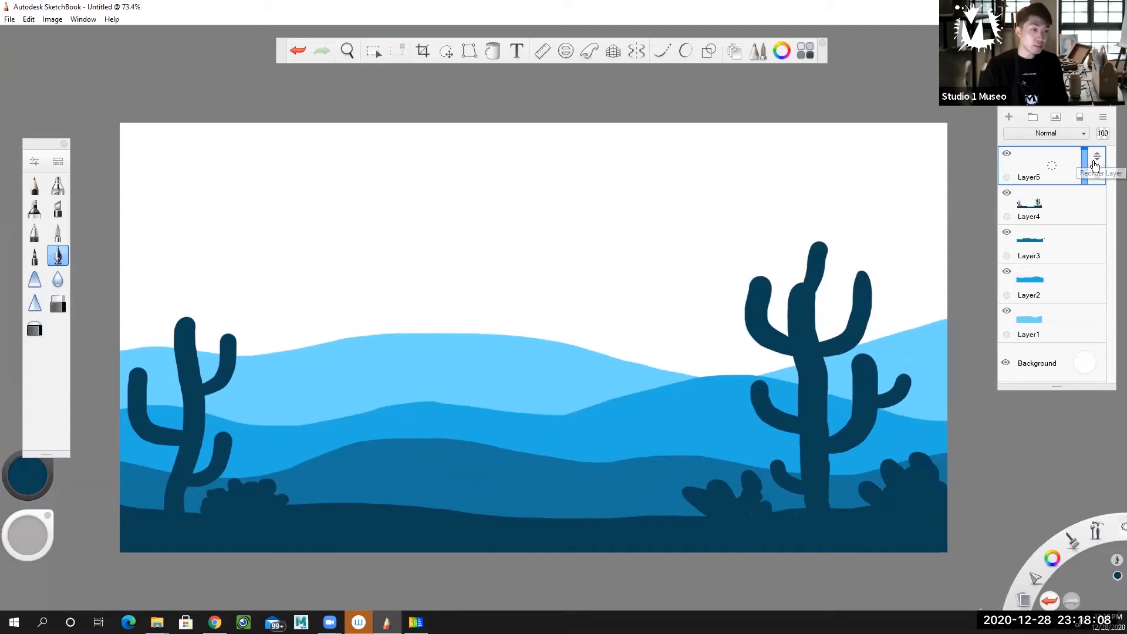
left_click_drag(1099, 159, 1095, 343)
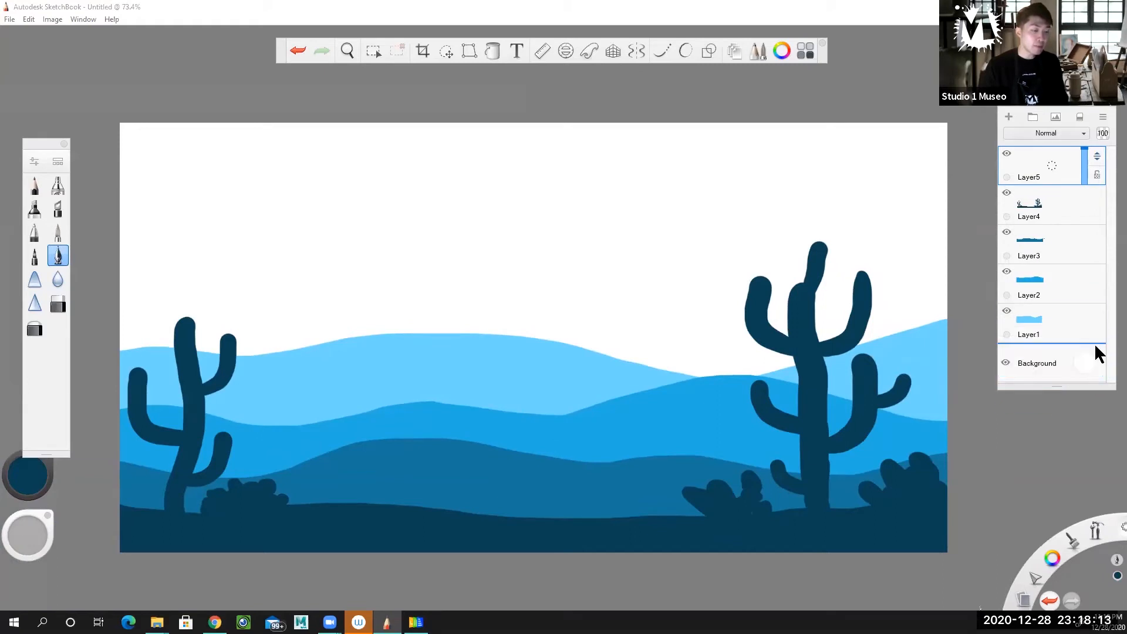
left_click(1006, 360)
left_click(1006, 360)
left_click(1006, 360)
left_click(1007, 361)
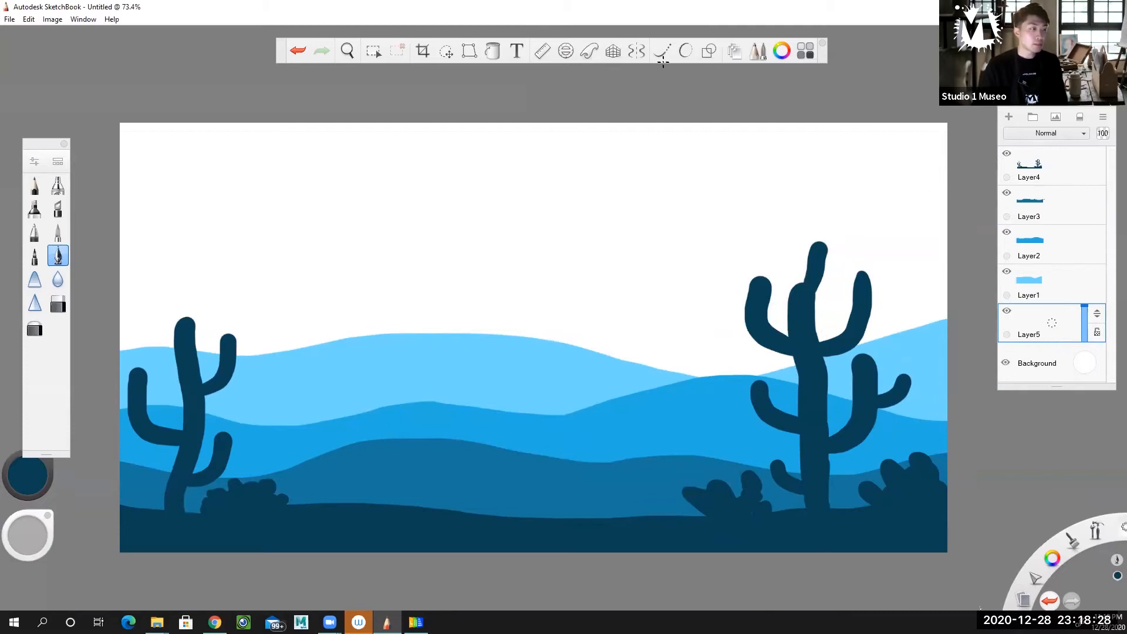
Choose a bright orange and flood-fill the new bottom layer with it as the sky
left_click(493, 50)
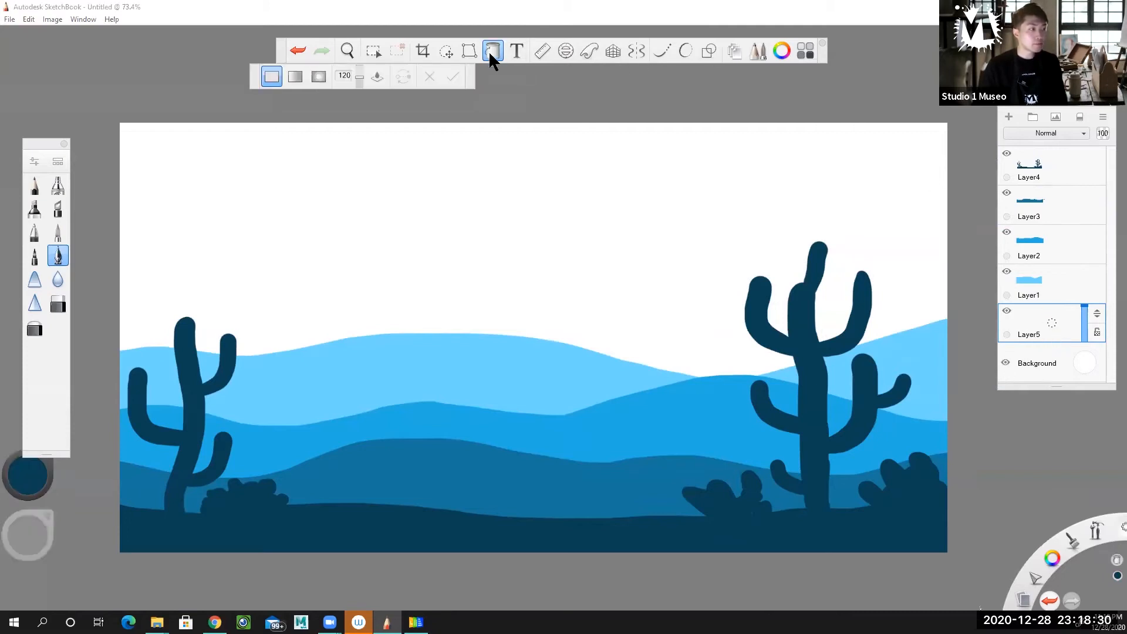
left_click(37, 481)
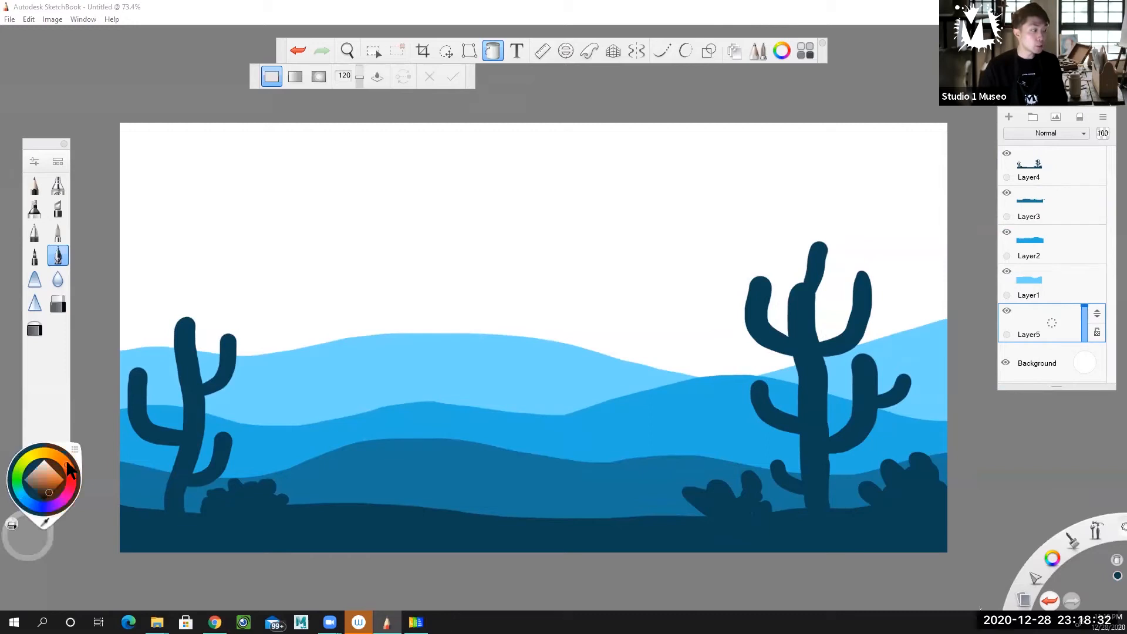
left_click_drag(61, 471, 66, 479)
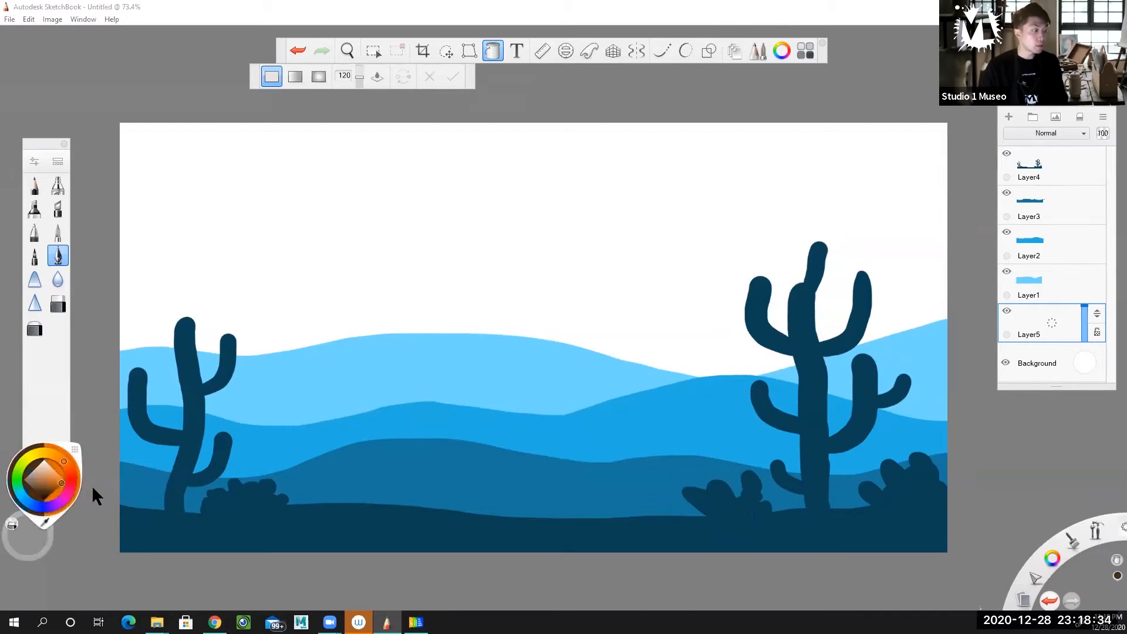
left_click(61, 469)
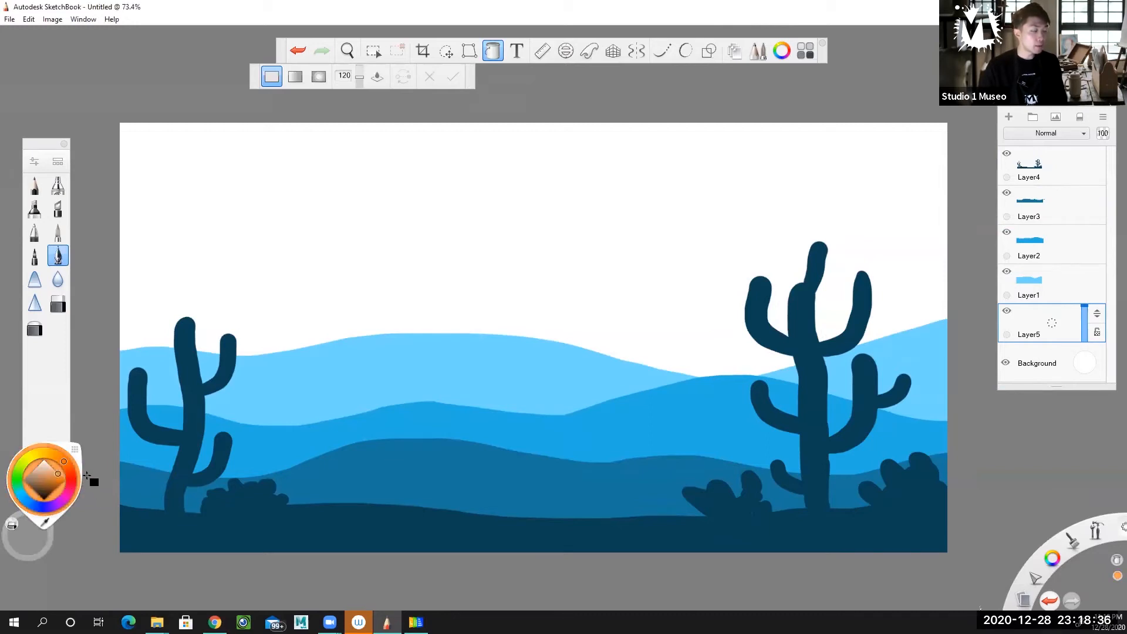
left_click(62, 477)
left_click(546, 196)
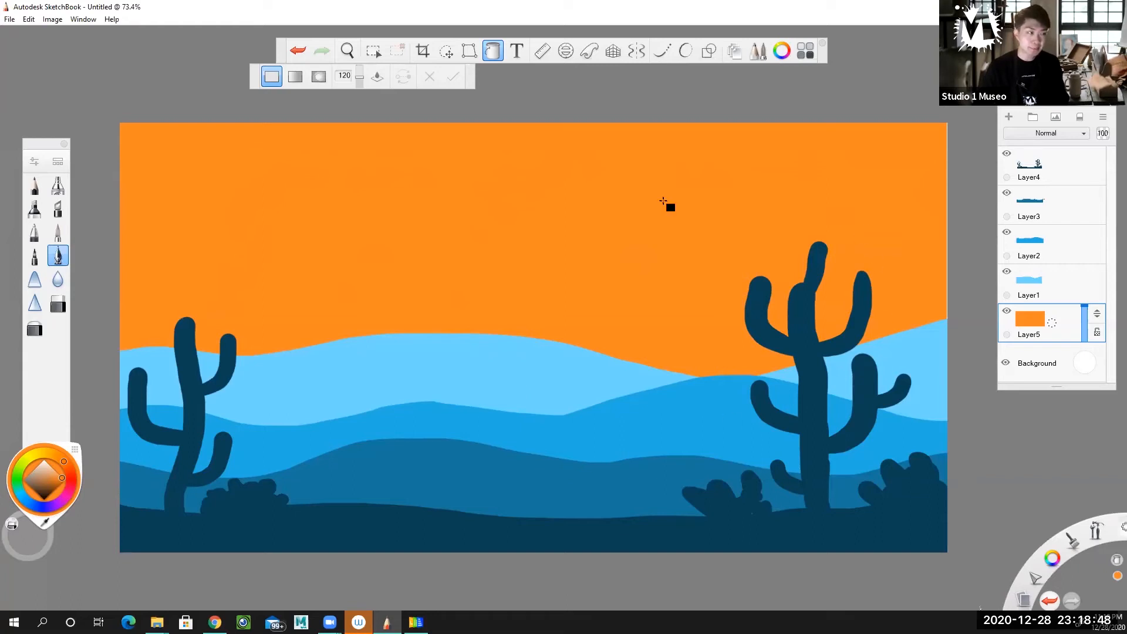
left_click(490, 52)
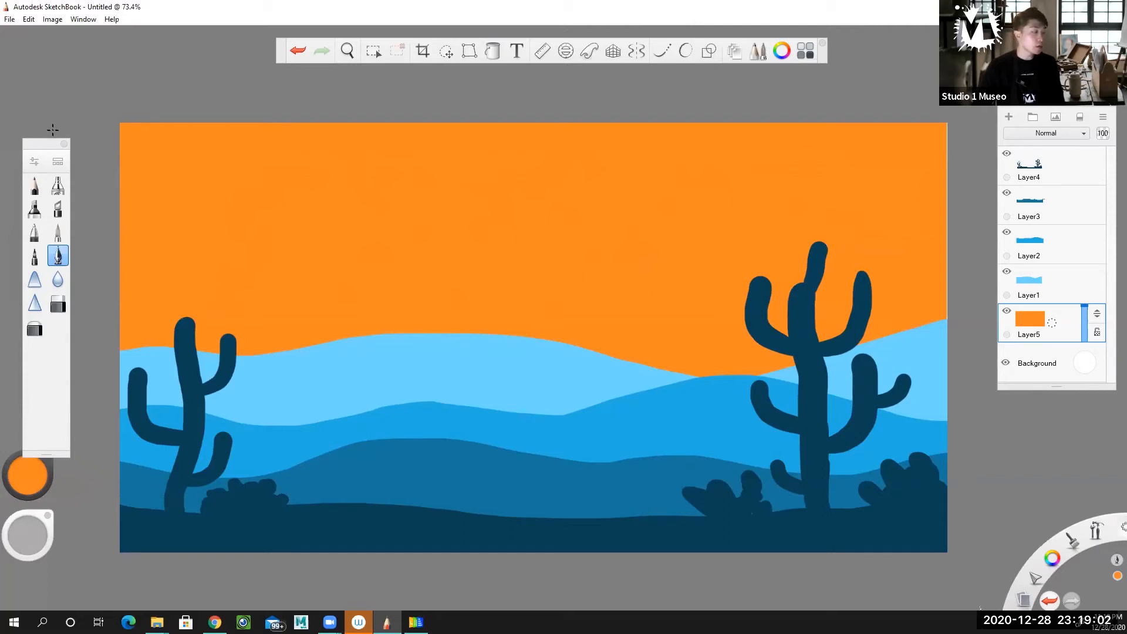
Airbrush red-orange across the top of the sky at size 226.5, blending it softly down into the orange
double_click(57, 186)
left_click_drag(108, 204, 162, 204)
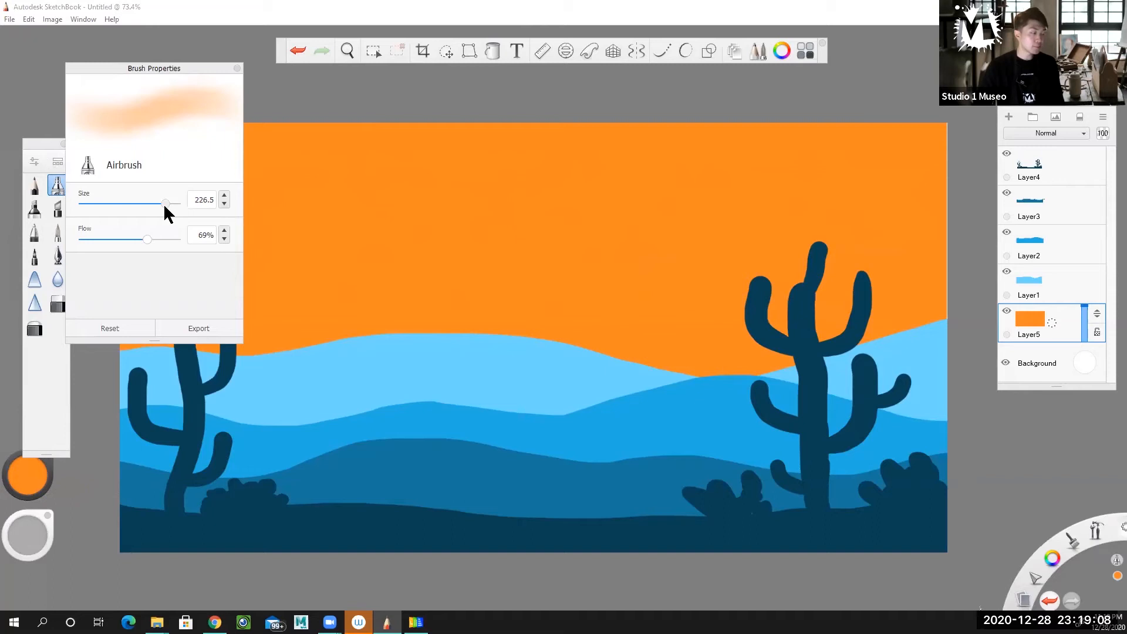
left_click(30, 477)
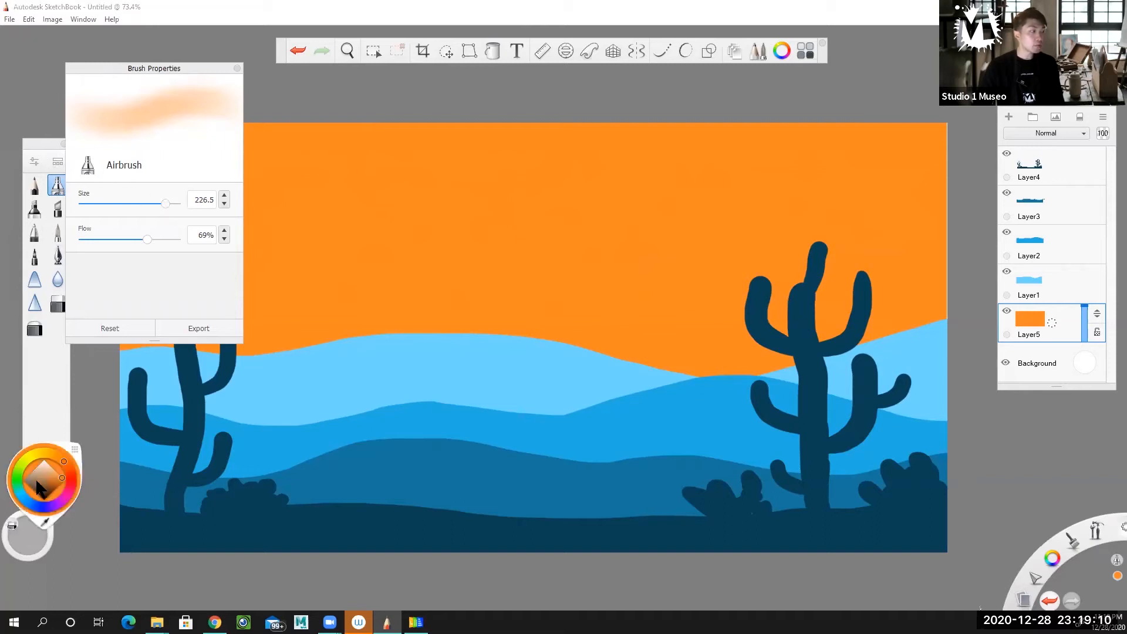
left_click(66, 472)
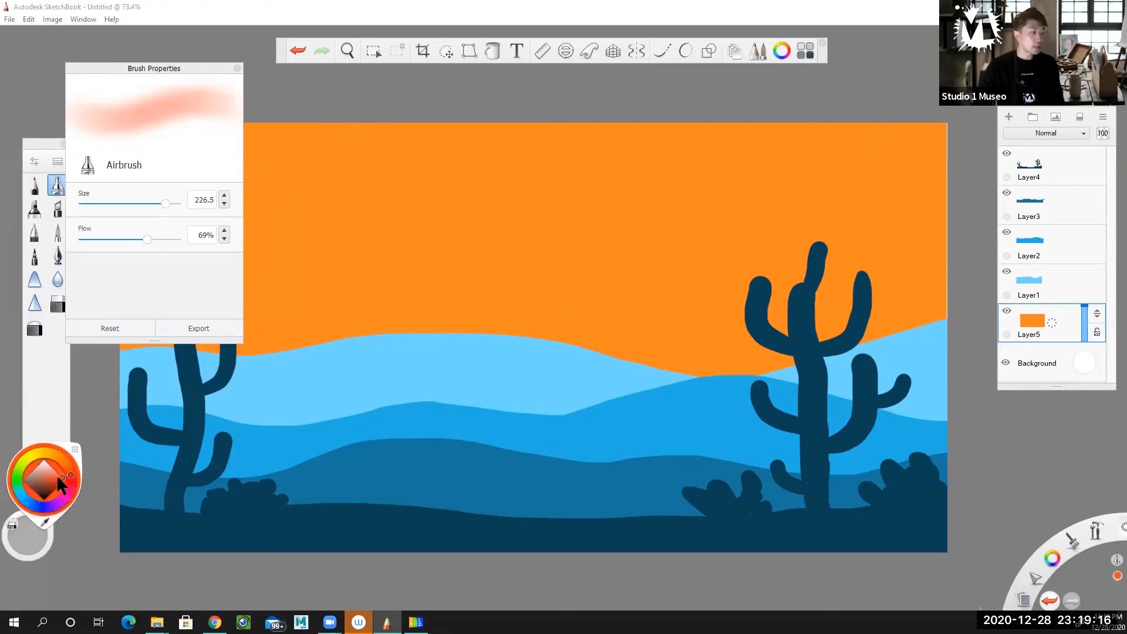
left_click(237, 69)
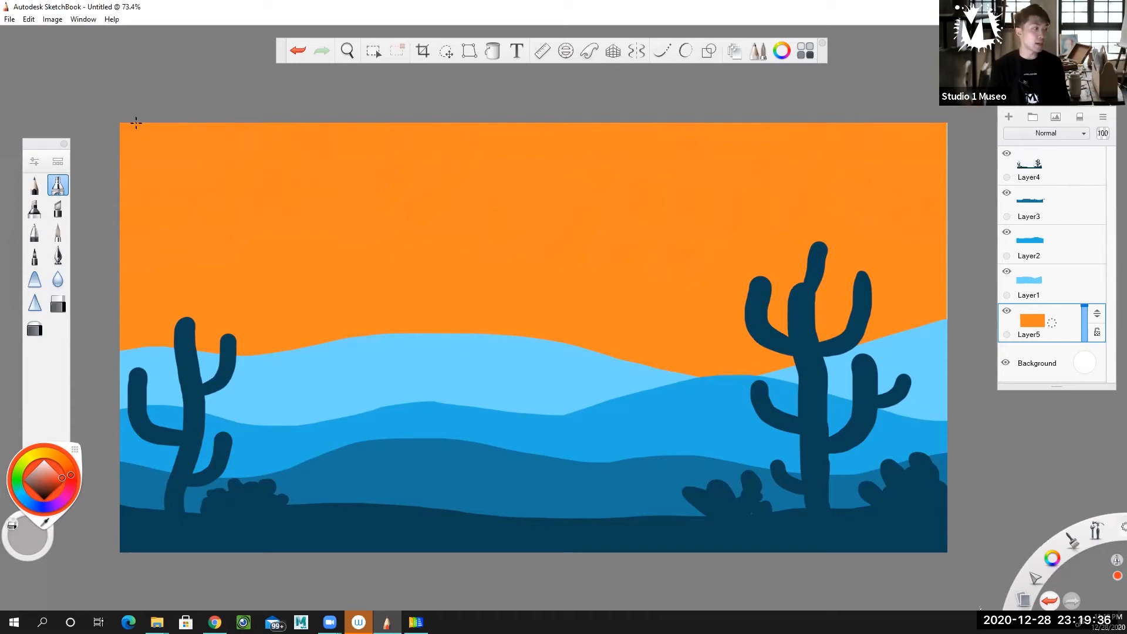
mouse_move(135, 122)
left_mouse_down()
mouse_move(195, 129)
mouse_move(128, 138)
left_mouse_up()
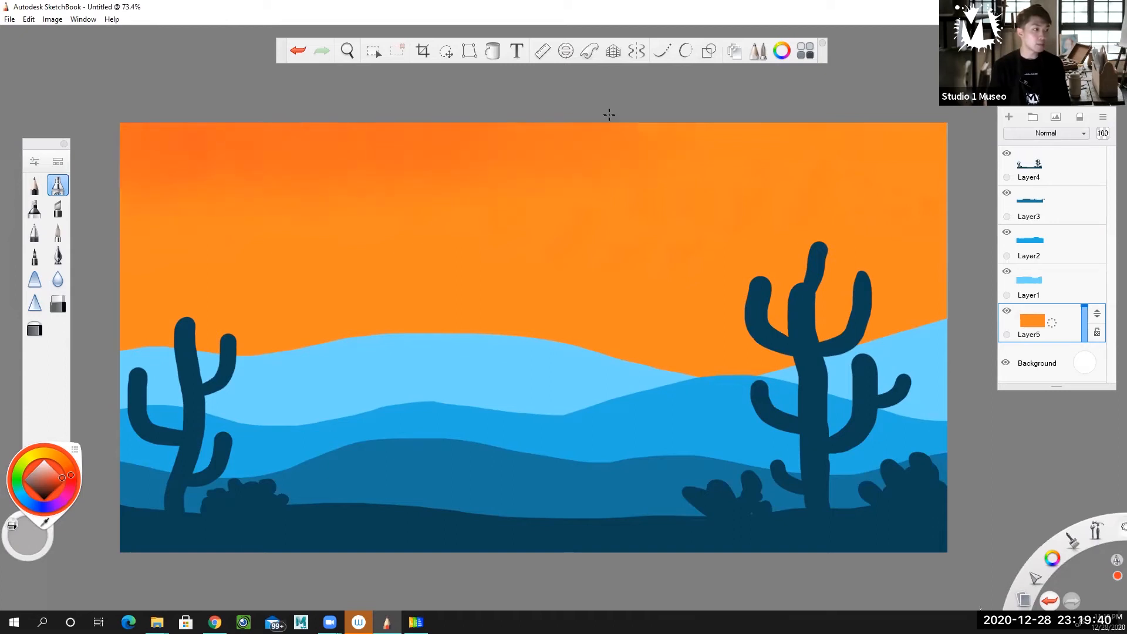
left_click_drag(713, 124, 933, 125)
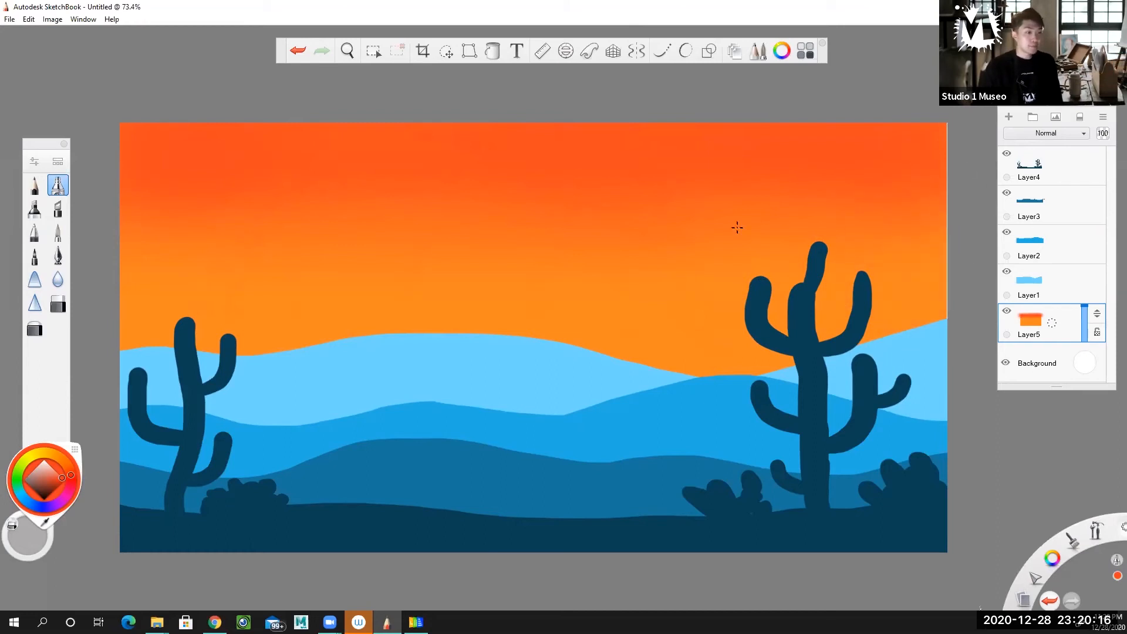
Set the Inking Pen to white at size 9.3 and add a new layer above the orange sky layer
left_click(58, 255)
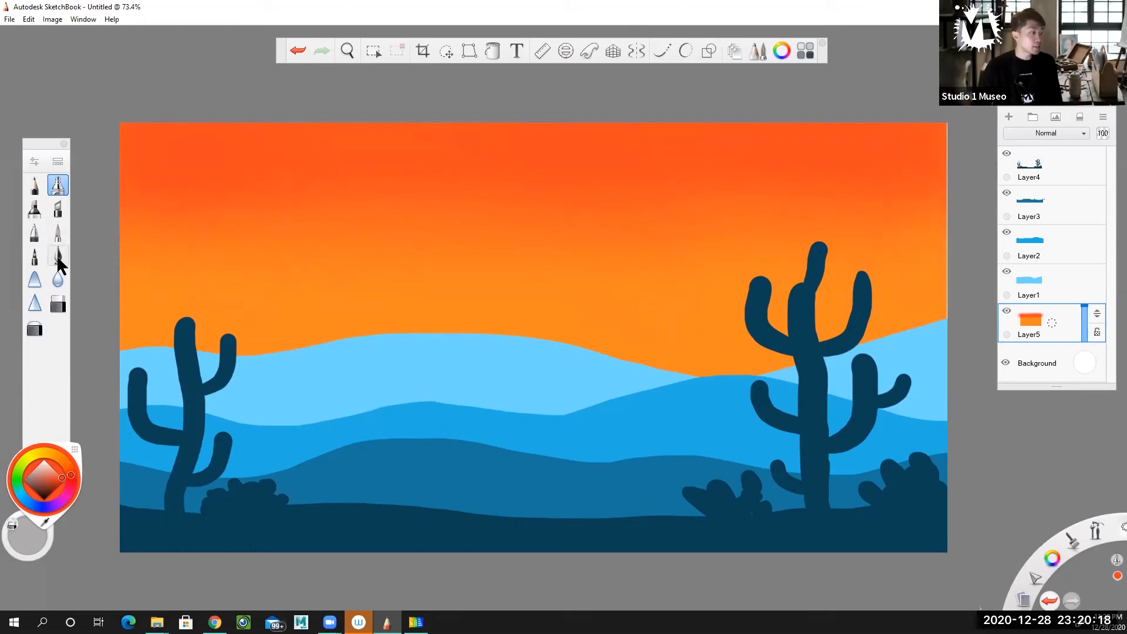
left_click(58, 253)
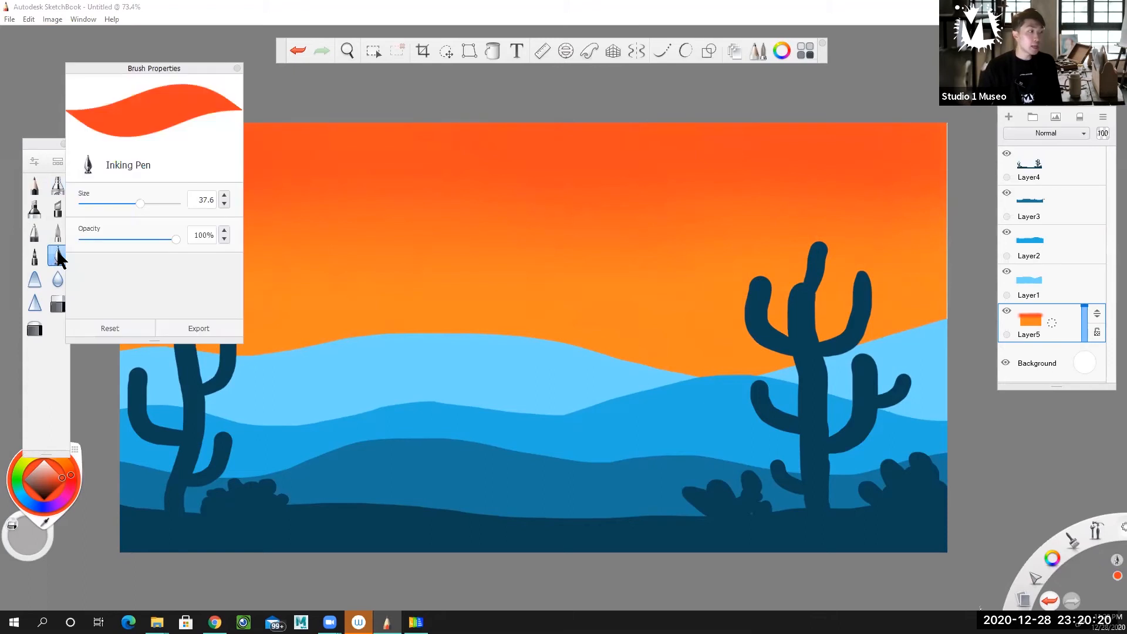
left_click_drag(132, 206, 94, 209)
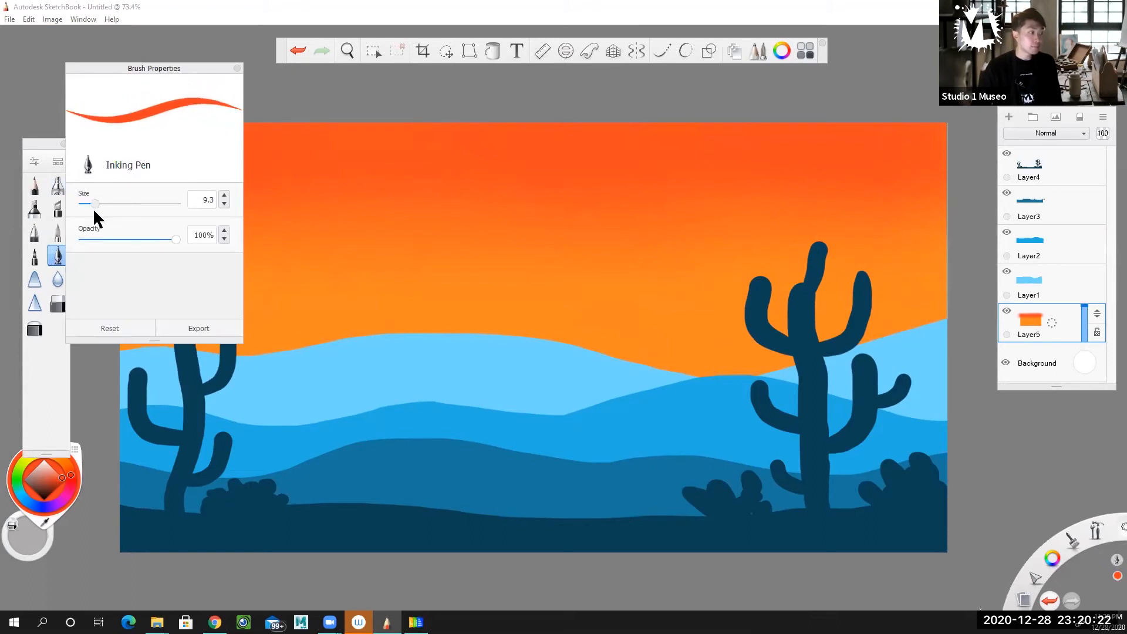
left_click(44, 461)
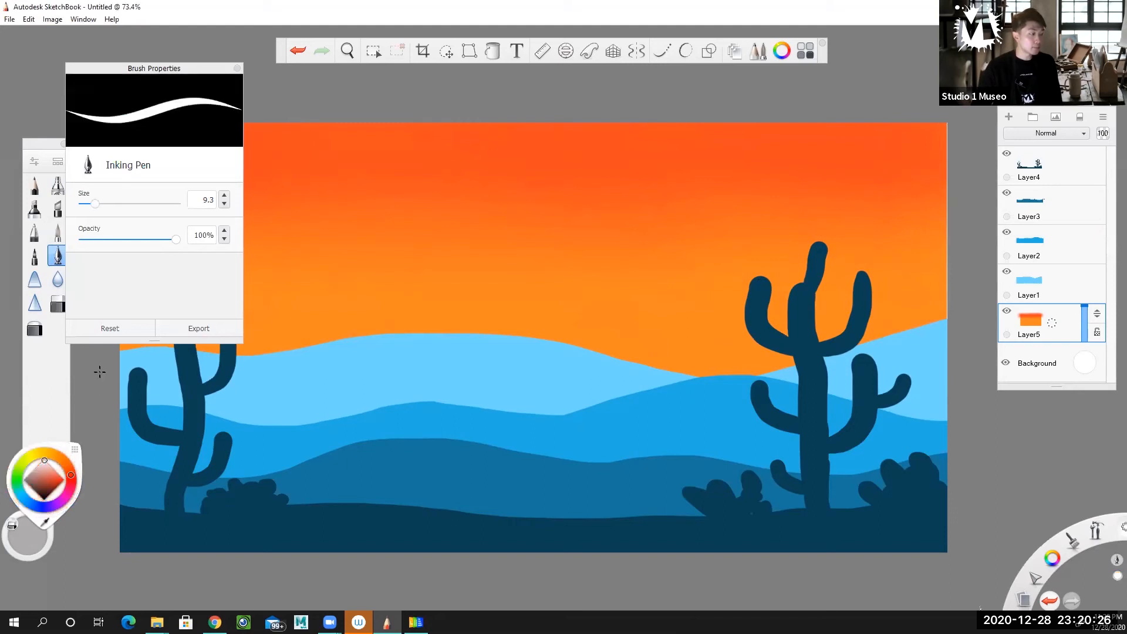
left_click(237, 68)
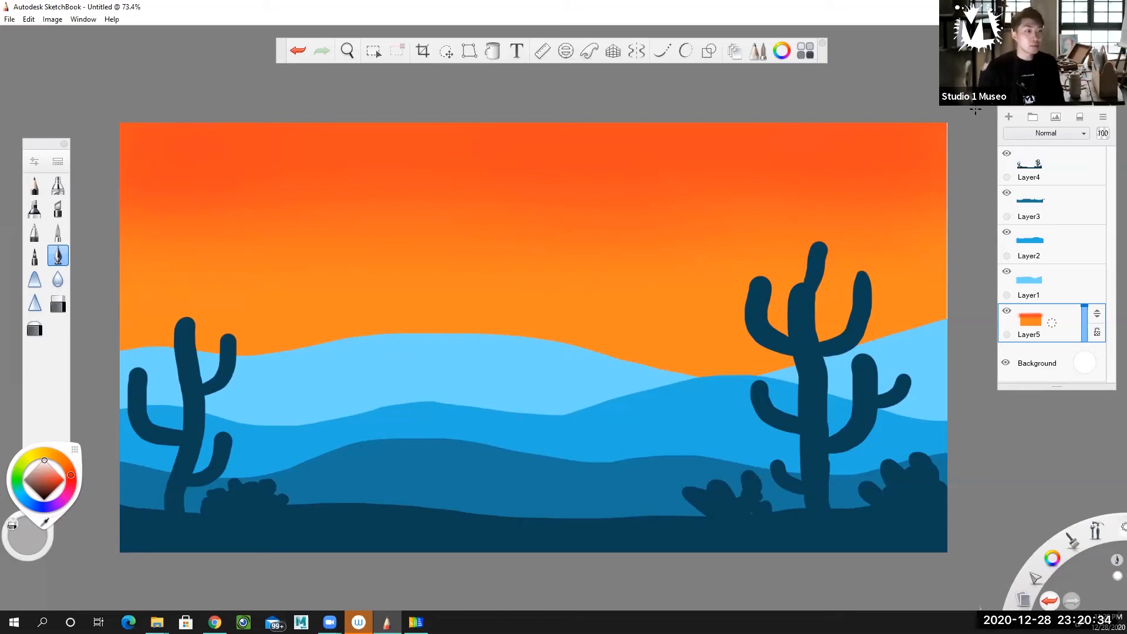
left_click(1009, 119)
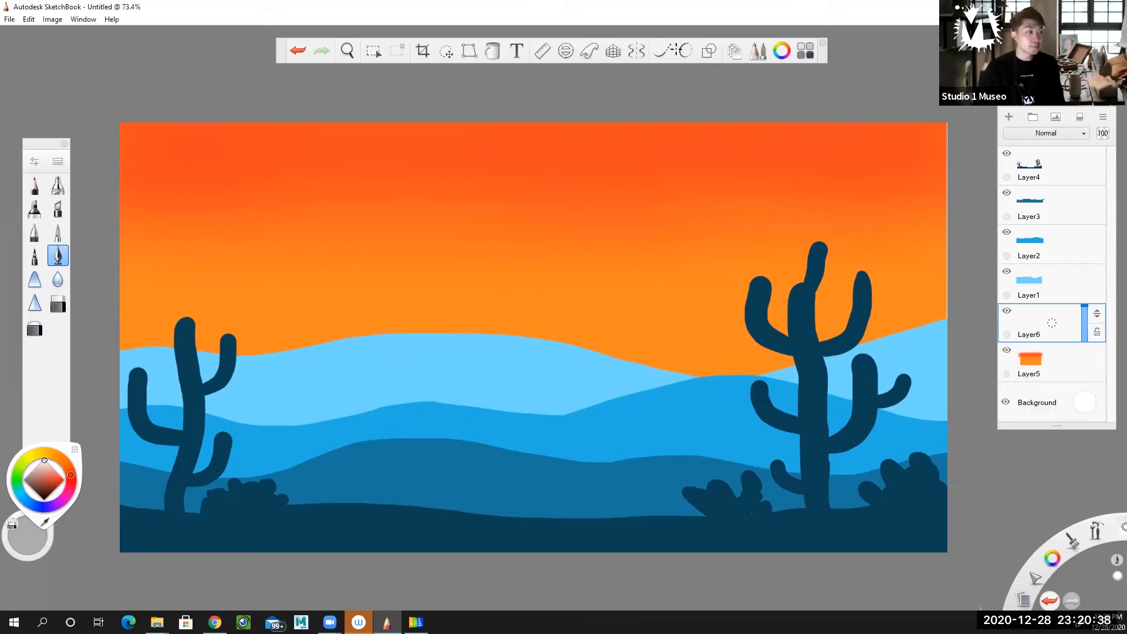
Draw a large white ellipse for the sun in the middle of the sky on Layer6 and flood-fill it with white
left_click(710, 53)
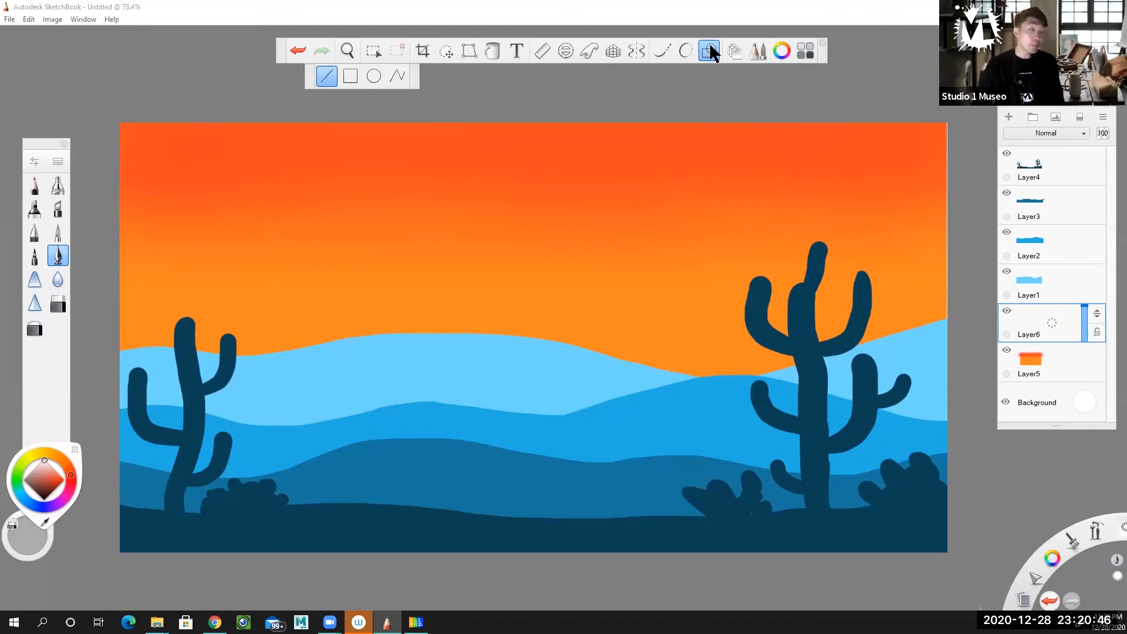
left_click(373, 77)
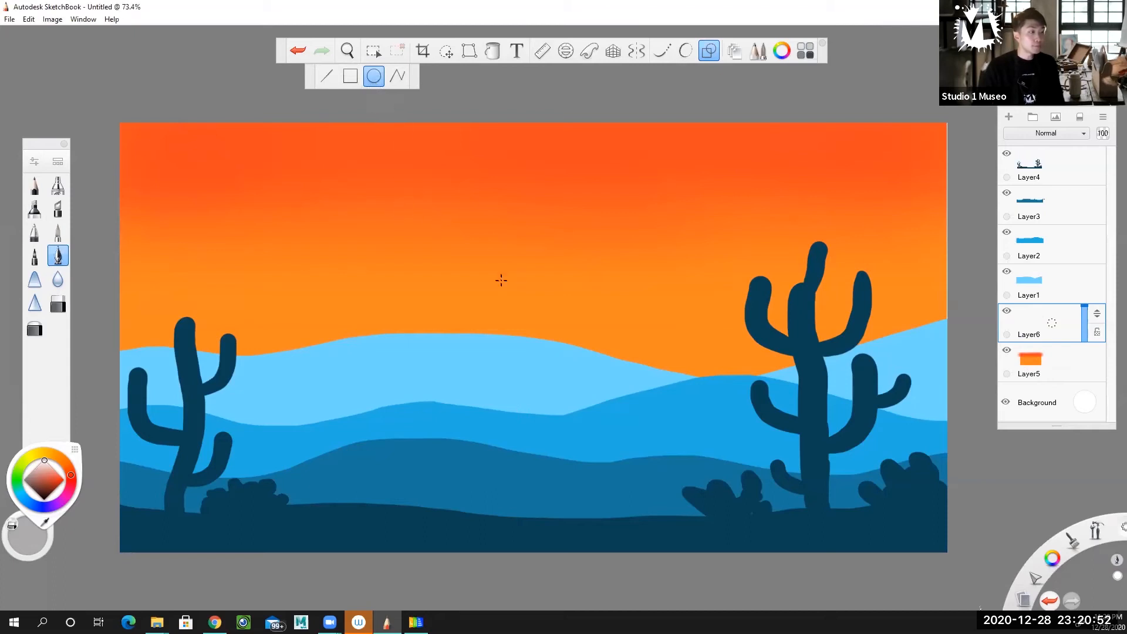
left_click_drag(557, 310, 651, 423)
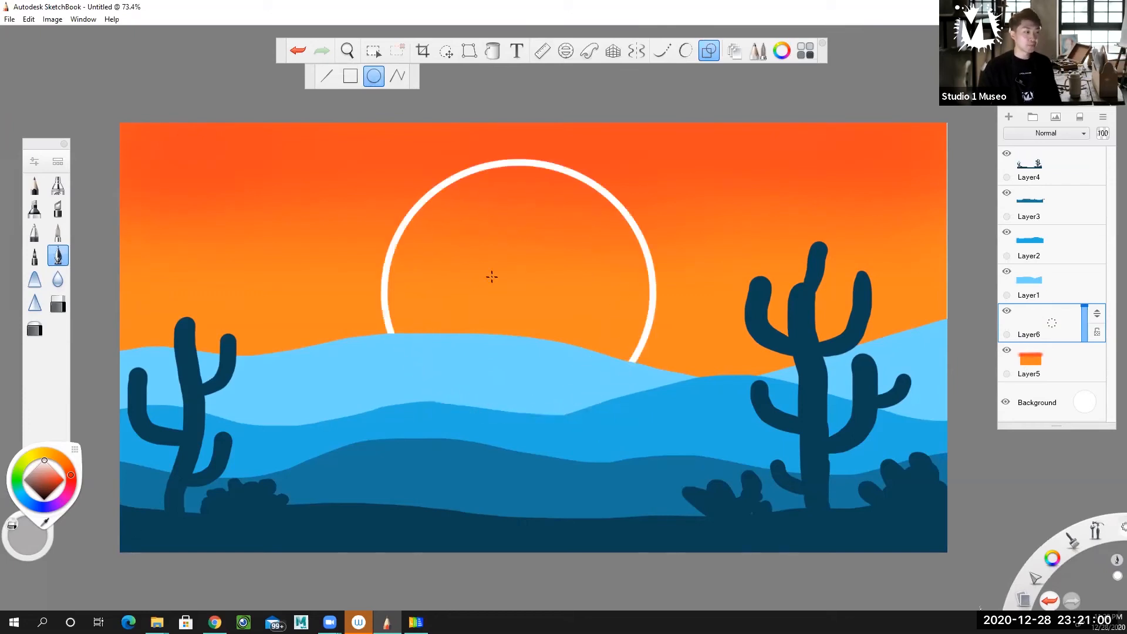
left_click(499, 47)
left_click(518, 272)
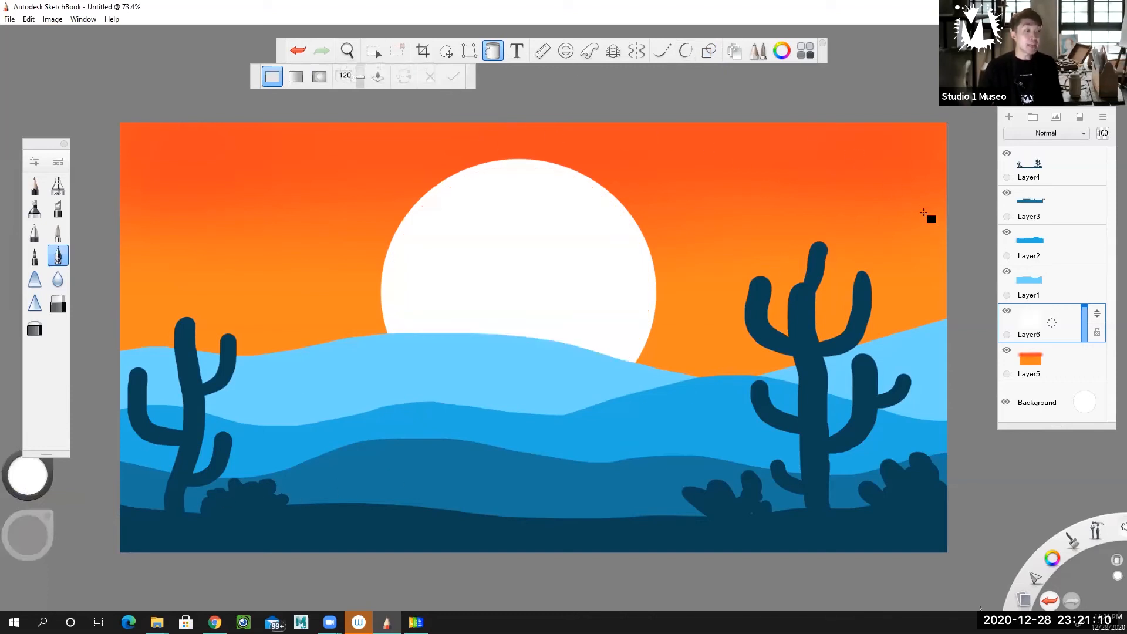
Switch Layer6 off and on to compare the sky with and without the sun, and leave it visible
left_click(1007, 313)
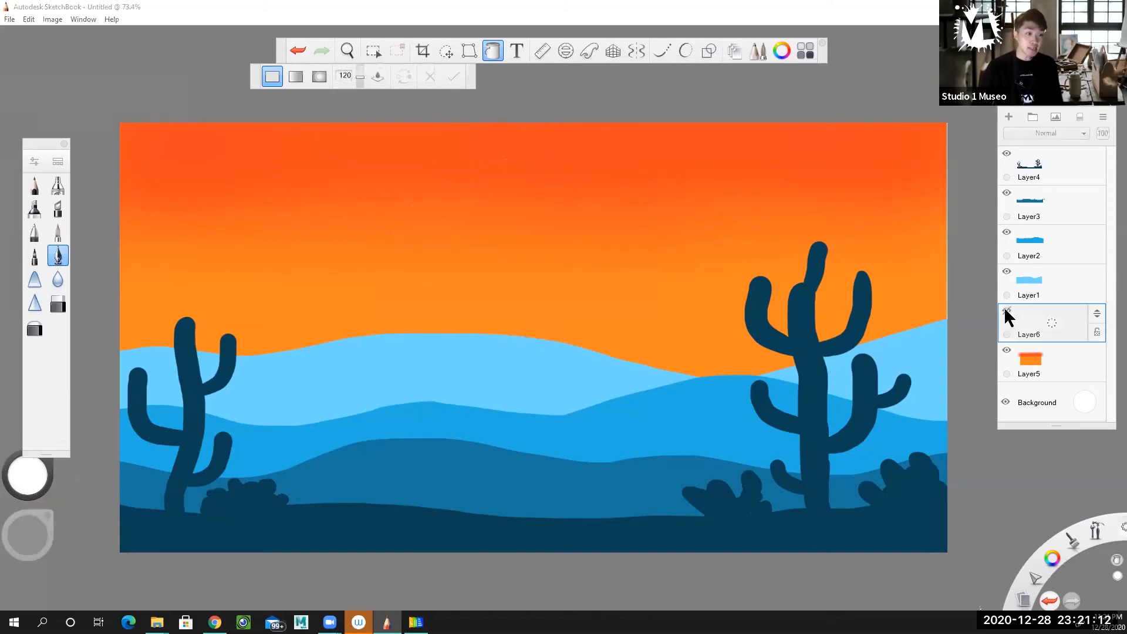
left_click(1006, 313)
left_click(1006, 310)
left_click(1006, 310)
left_click(1006, 312)
left_click(1006, 311)
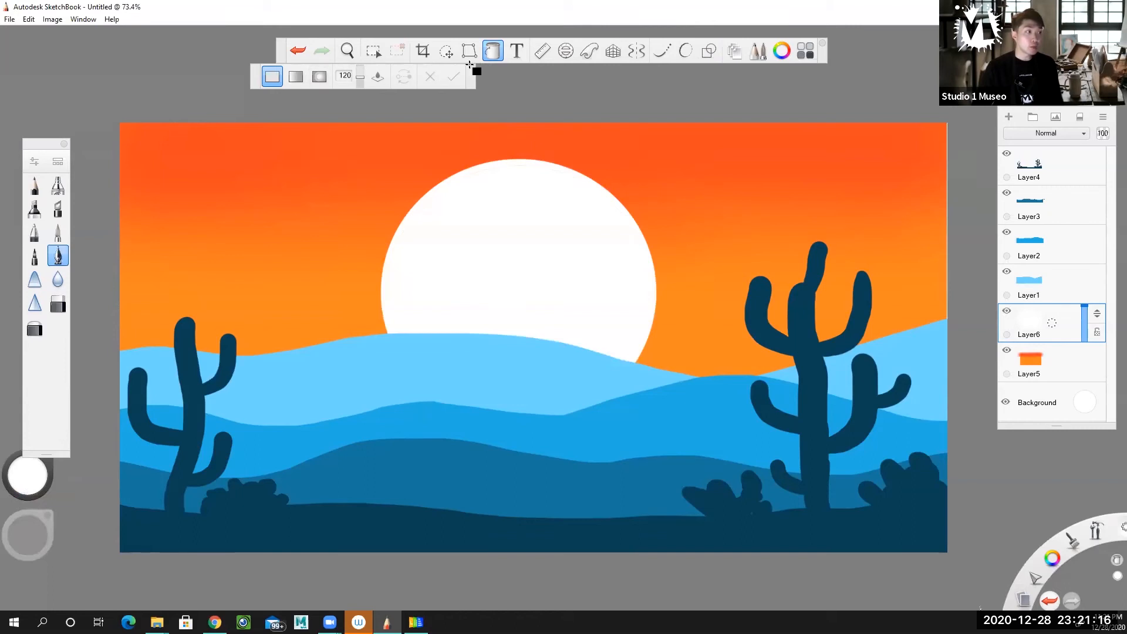
left_click(493, 51)
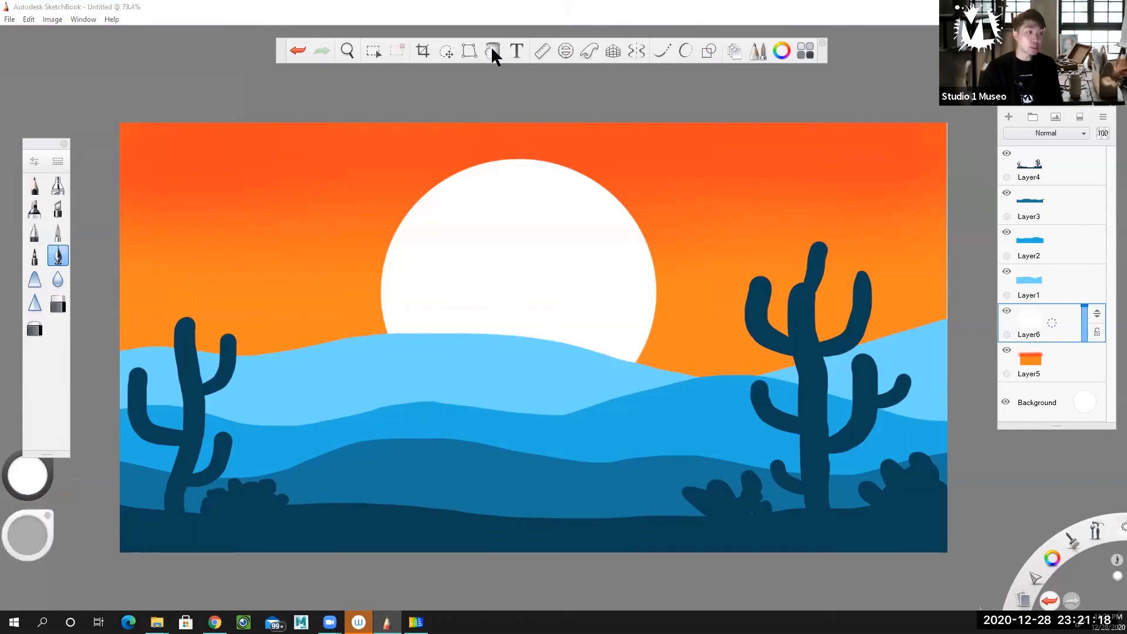
left_click(1007, 311)
left_click(1007, 311)
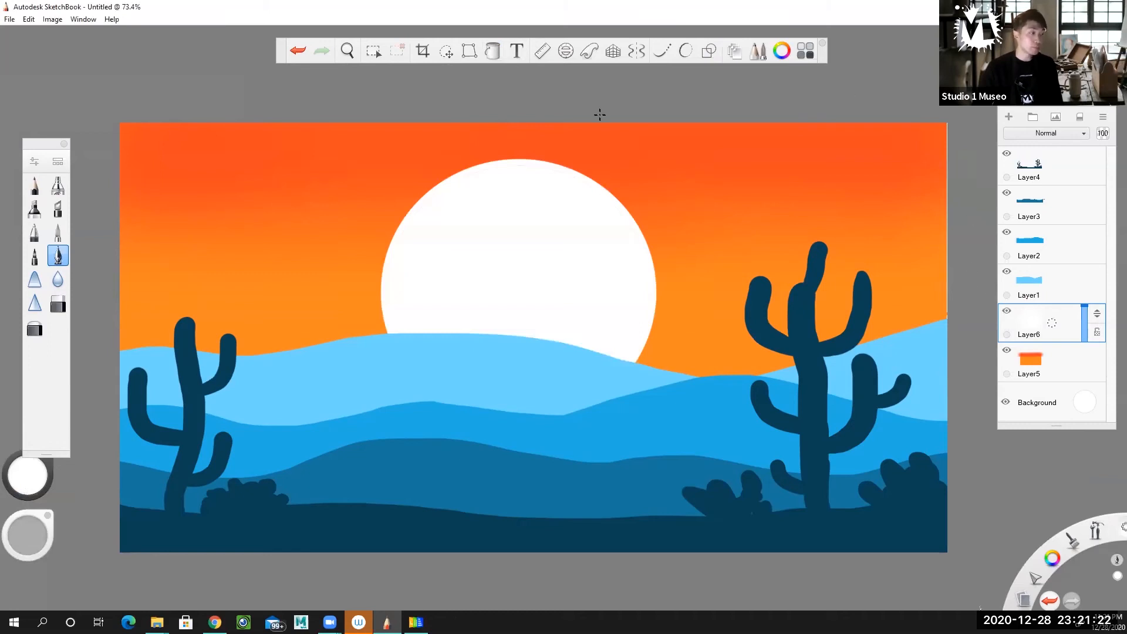
Scale the sun down slightly and move it lower behind the hills with Quick Transform, checking it by toggling Layer6's visibility
left_click(448, 54)
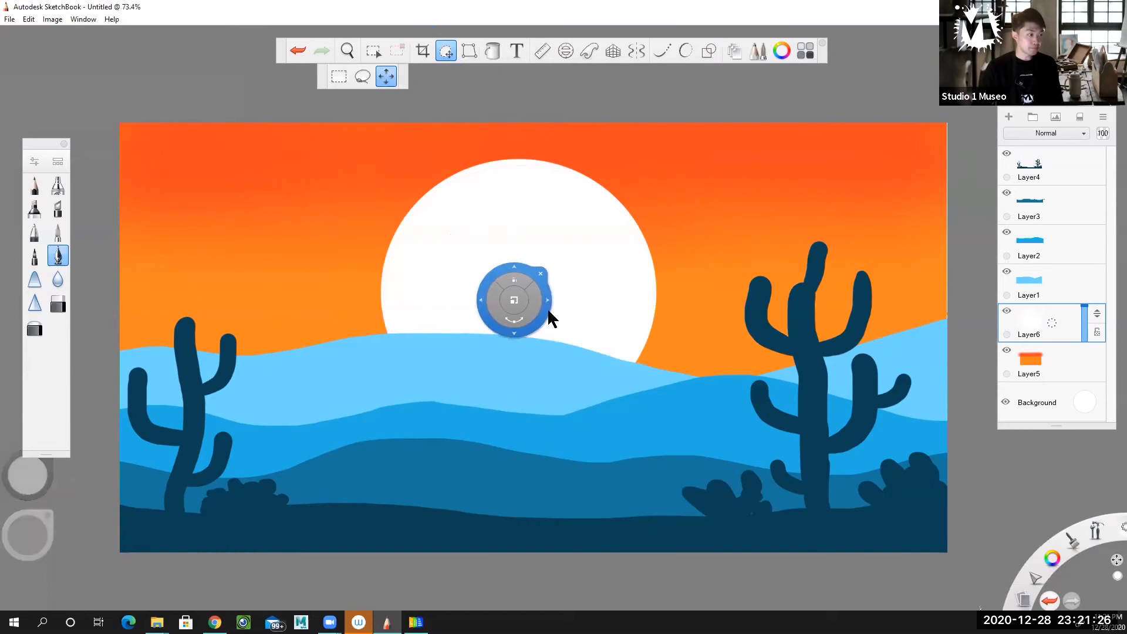
left_click_drag(543, 300, 544, 342)
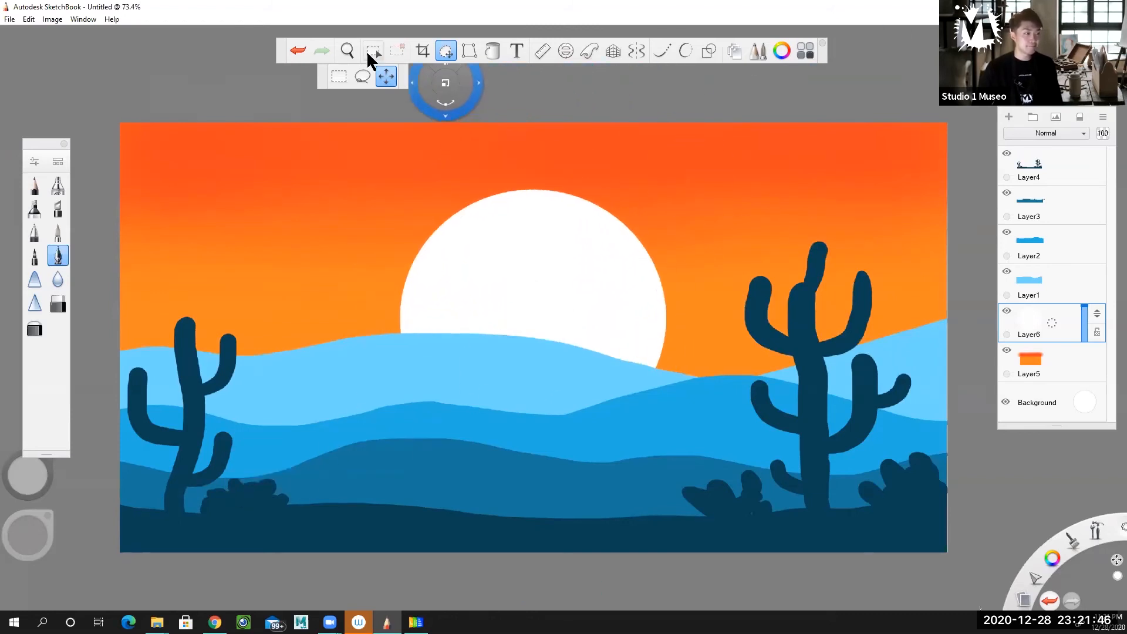
left_click(446, 53)
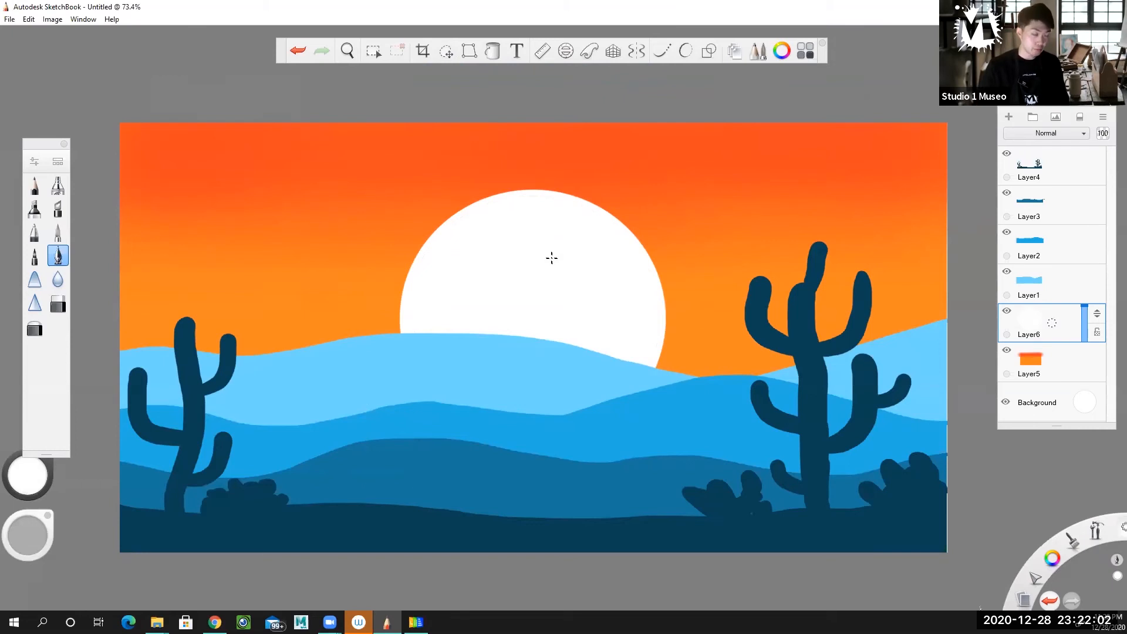
left_click(1005, 312)
left_click(1005, 312)
left_click(1005, 312)
left_click(1005, 312)
left_click(1006, 312)
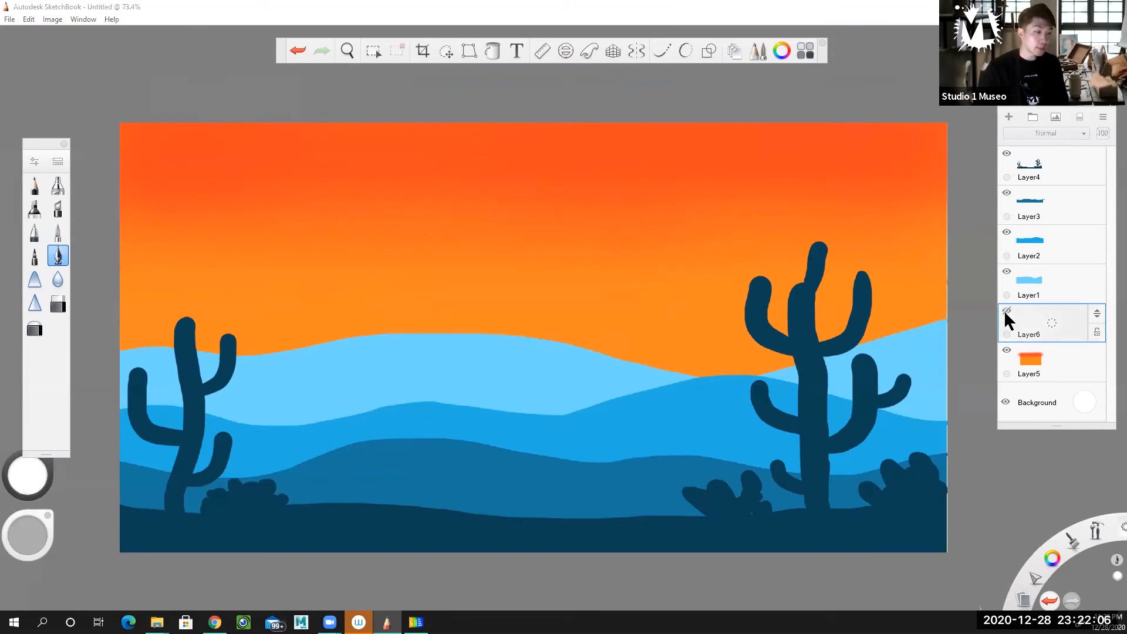
left_click(1005, 312)
Duplicate the sun layer and lower the copy's opacity to 28%
left_click_drag(1033, 318, 1011, 294)
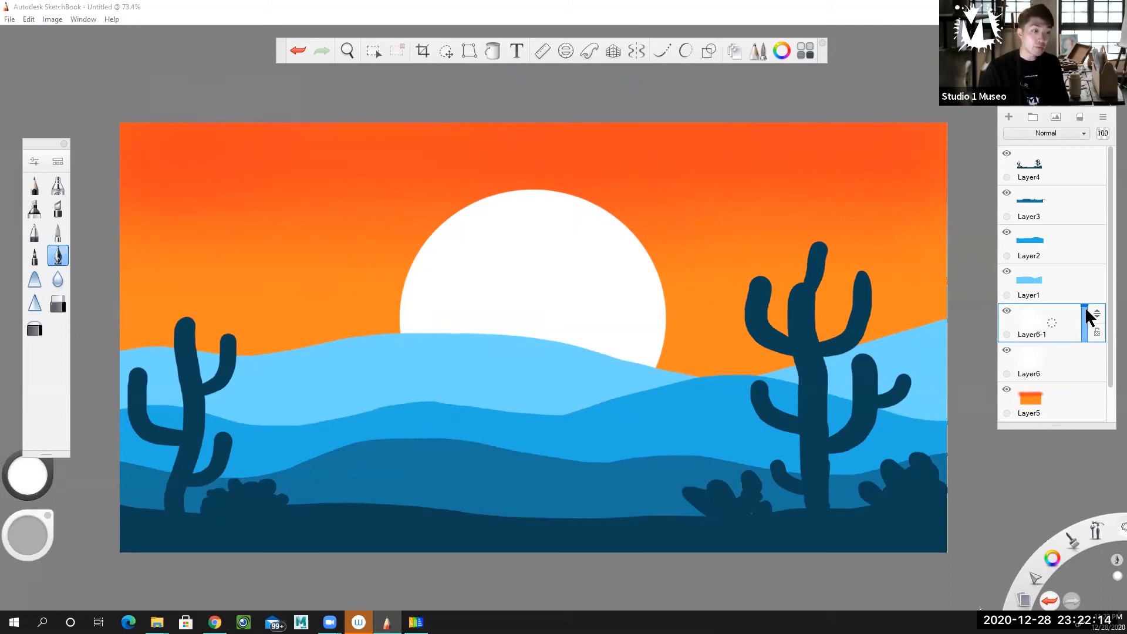
left_click_drag(1086, 306, 1089, 337)
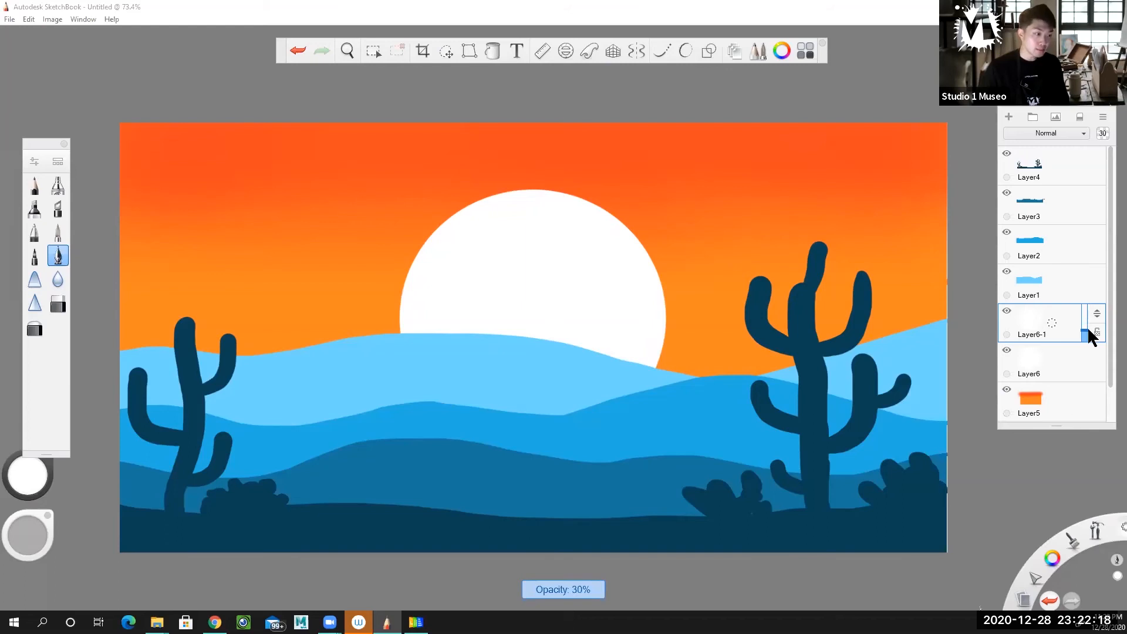
left_click_drag(1090, 338, 1086, 336)
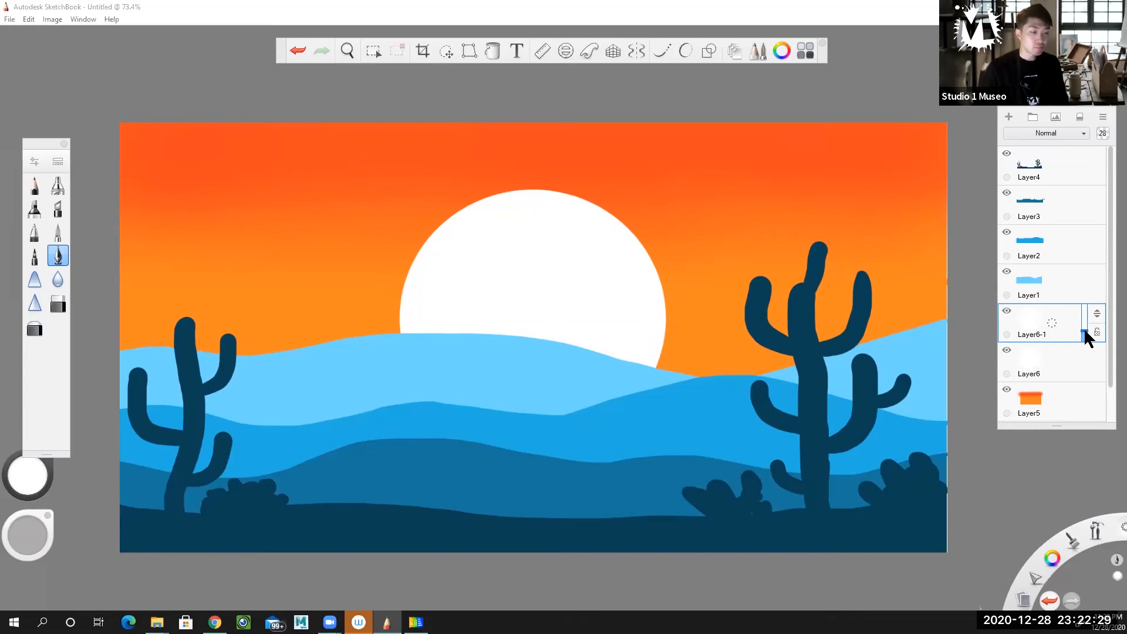
Enlarge the translucent sun copy to about 114% with Quick Transform, keeping it centred to form a glow ring around the sun
left_click(445, 52)
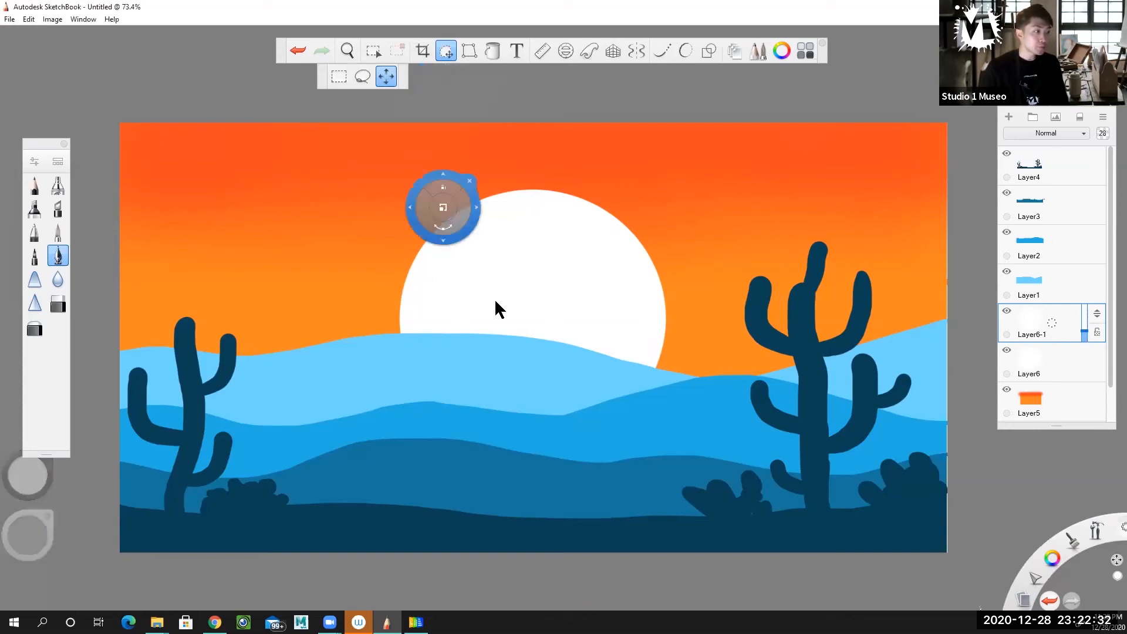
left_click_drag(579, 303, 593, 300)
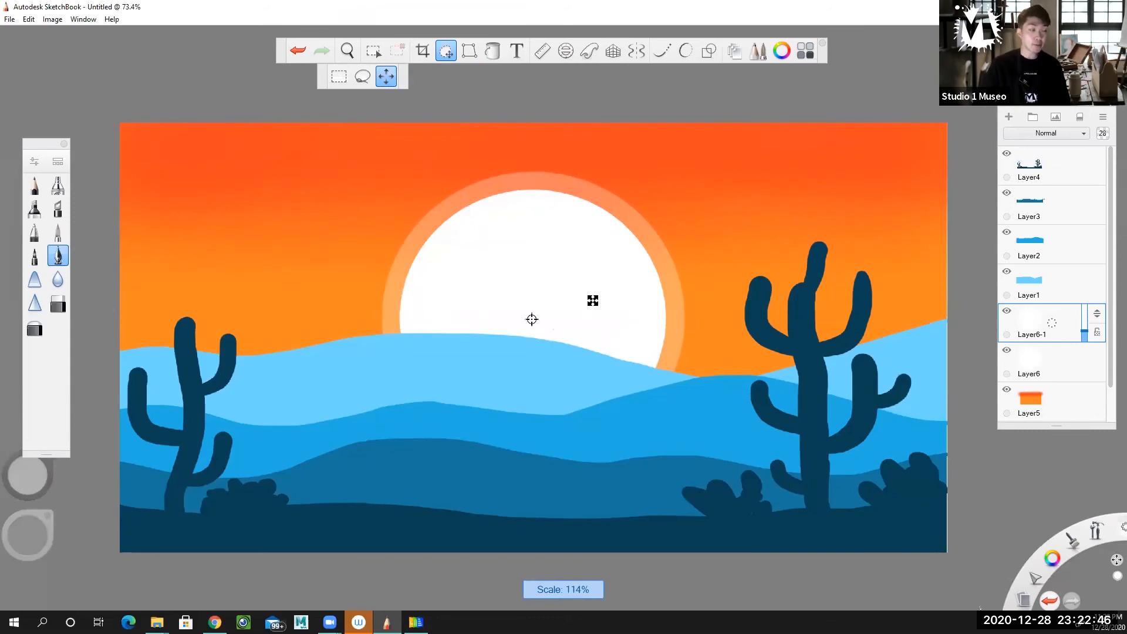
left_click_drag(593, 300, 596, 300)
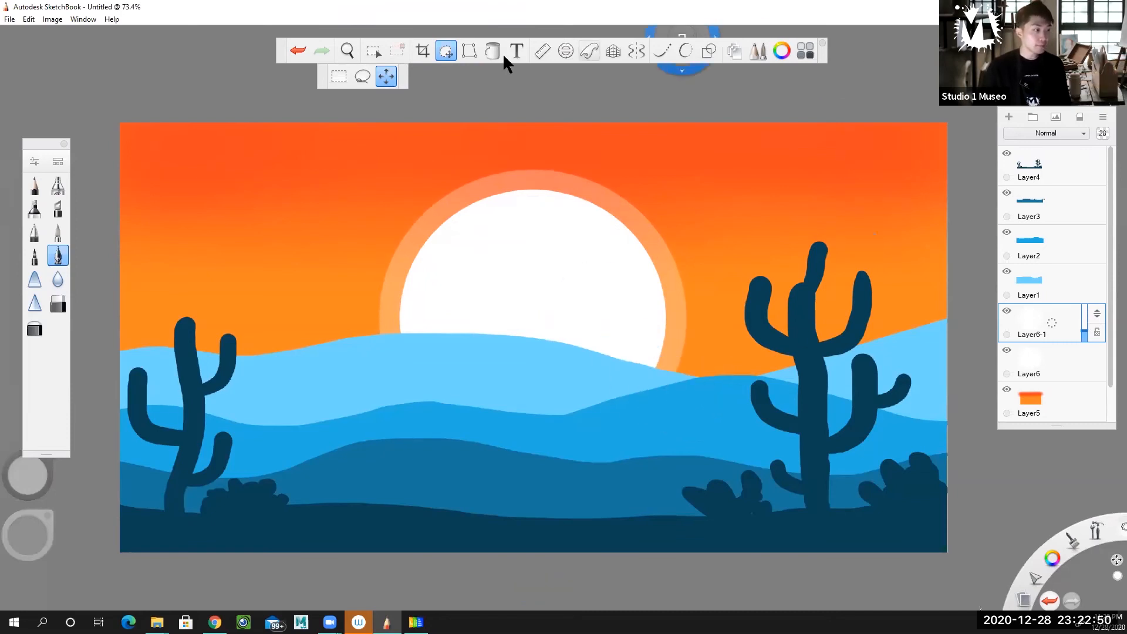
left_click(445, 51)
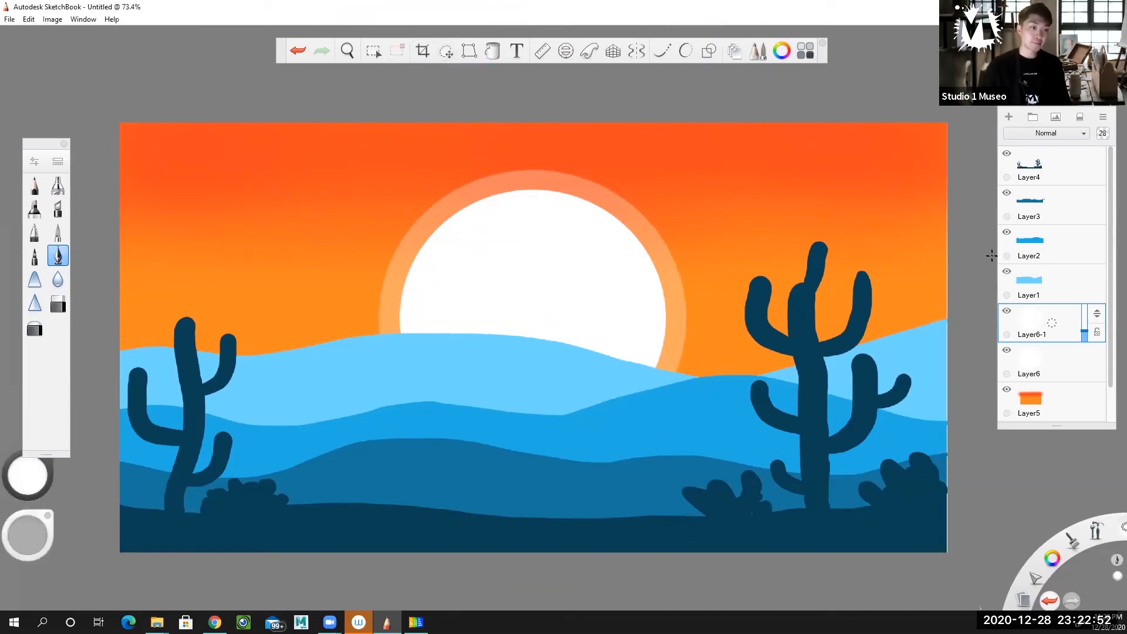
Toggle the visibility of Layer6-1 repeatedly to compare the sun with and without its first glow ring
left_click(1007, 310)
left_click(1008, 310)
left_click(1007, 310)
left_click(1008, 310)
left_click(1008, 310)
left_click(1007, 310)
left_click(1008, 310)
left_click(1008, 311)
left_click(1007, 310)
left_click(1007, 310)
left_click(1008, 310)
left_click(1008, 311)
left_click(1007, 311)
left_click(1007, 311)
Duplicate Layer6-1 and enlarge the copy evenly around the sun to form a second glow ring
left_click(1034, 327)
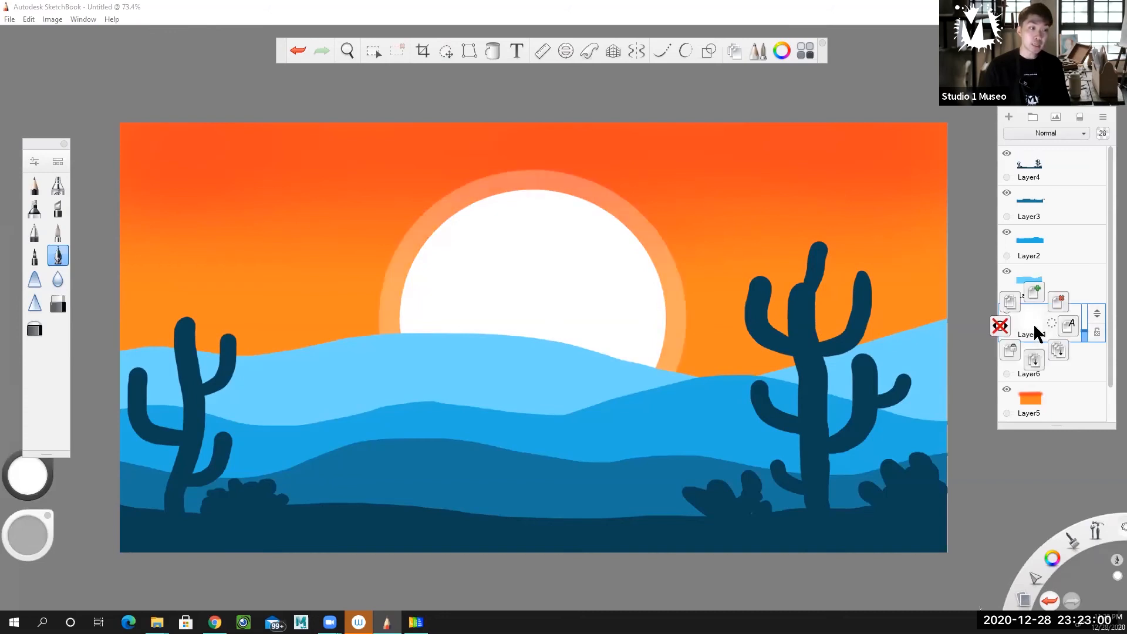
left_click(1011, 303)
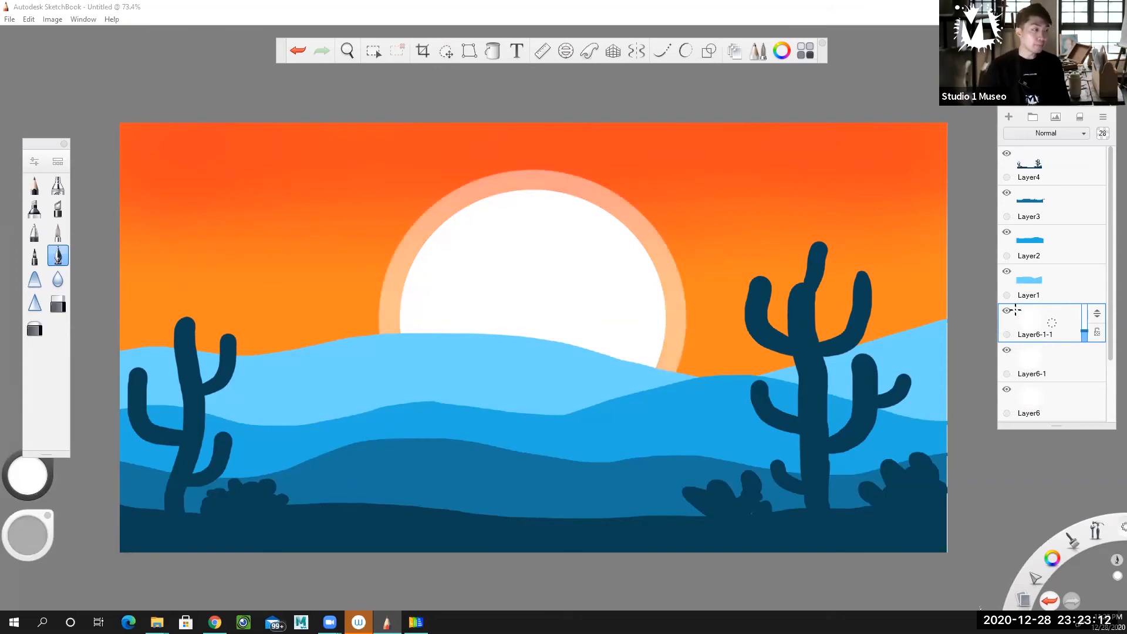
left_click(444, 54)
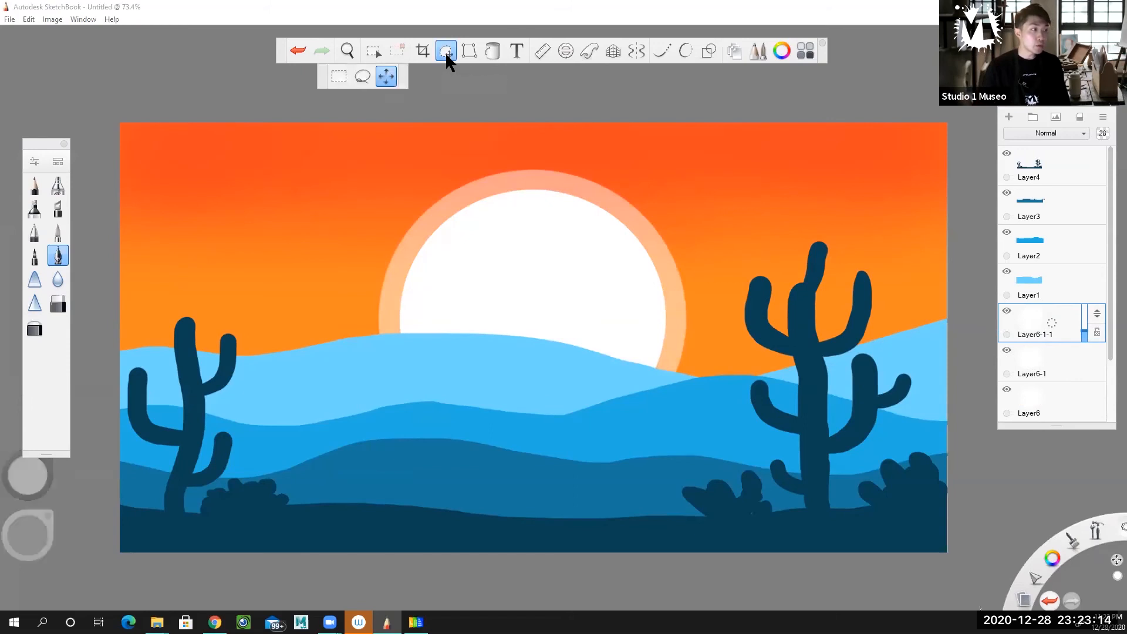
left_click_drag(529, 338, 963, 335)
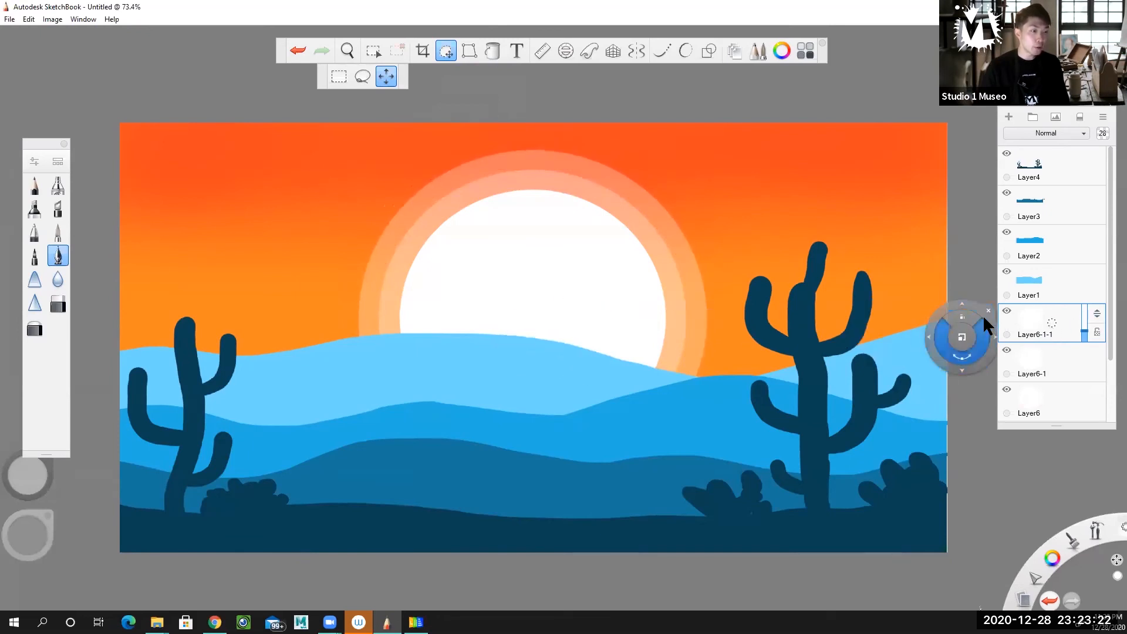
left_click(988, 310)
Duplicate the second glow ring's layer and scale the copy up with Quick Transform to form a third, wider ring
left_click(1025, 315)
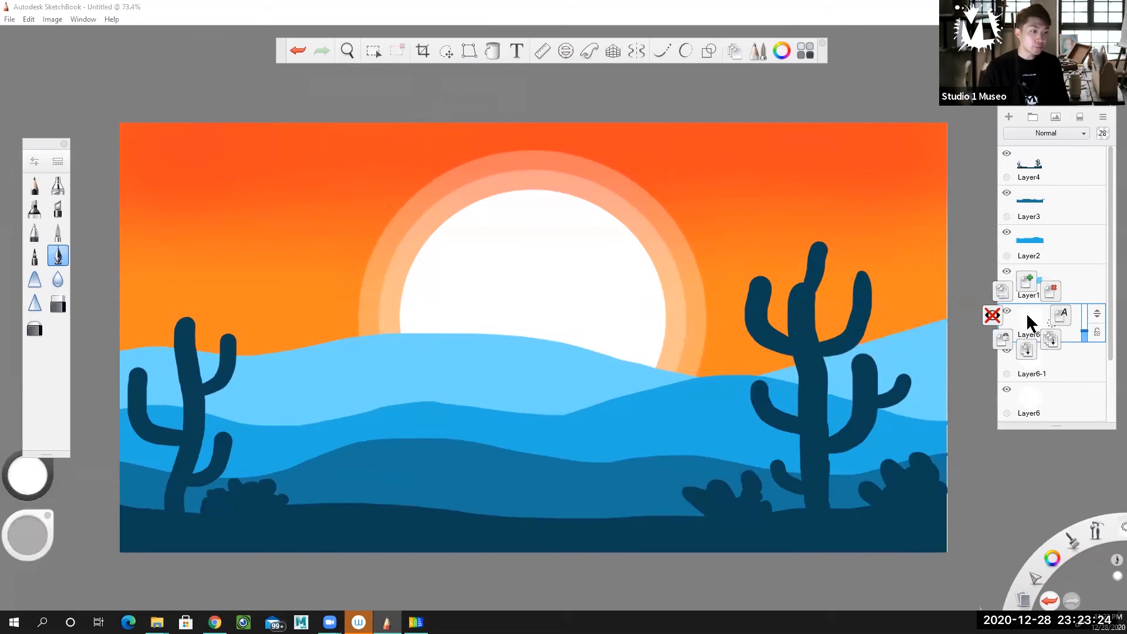
left_click(1004, 291)
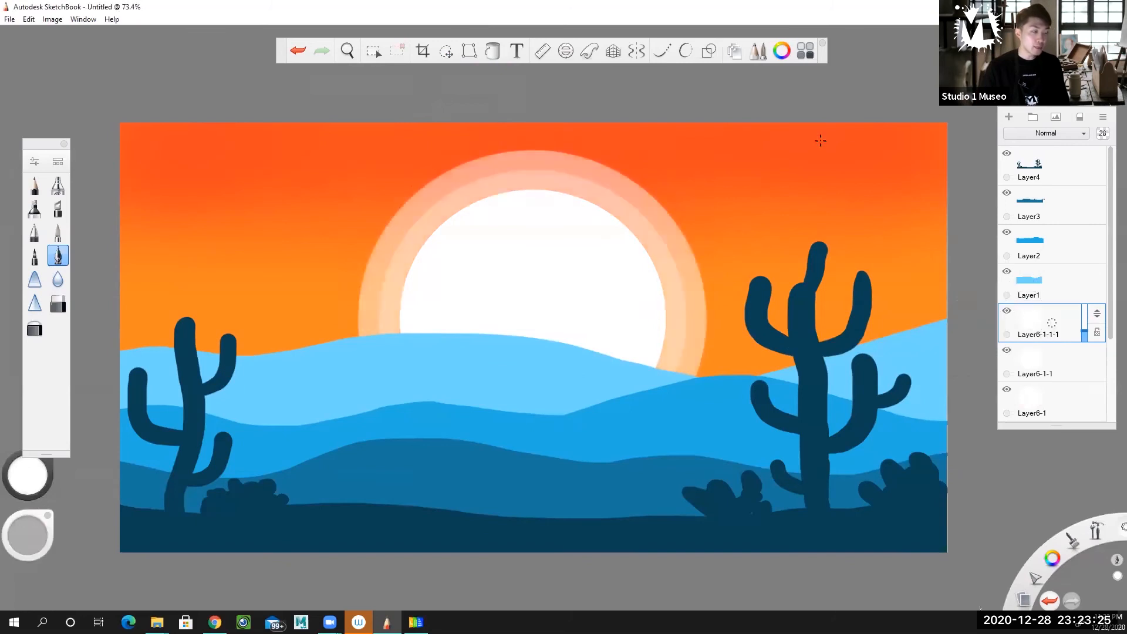
left_click(469, 52)
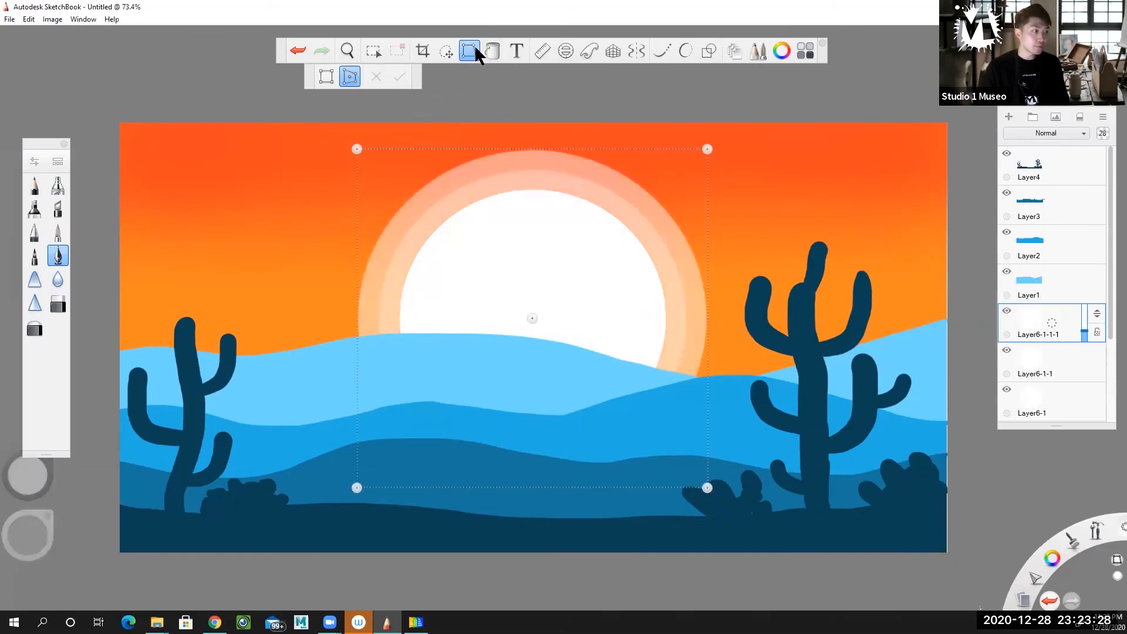
left_click(476, 51)
left_click(446, 52)
left_click_drag(533, 273, 532, 319)
left_click(446, 51)
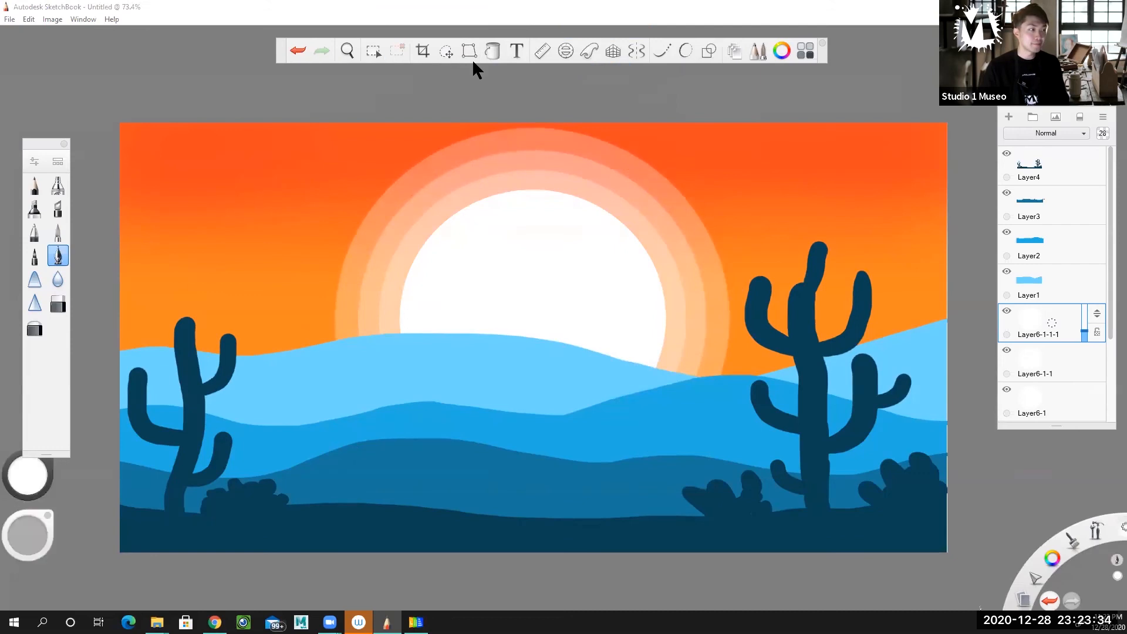
Duplicate the third glow ring's layer and enlarge the copy until its fourth ring reaches just past the canvas's upper edge
left_click(1052, 325)
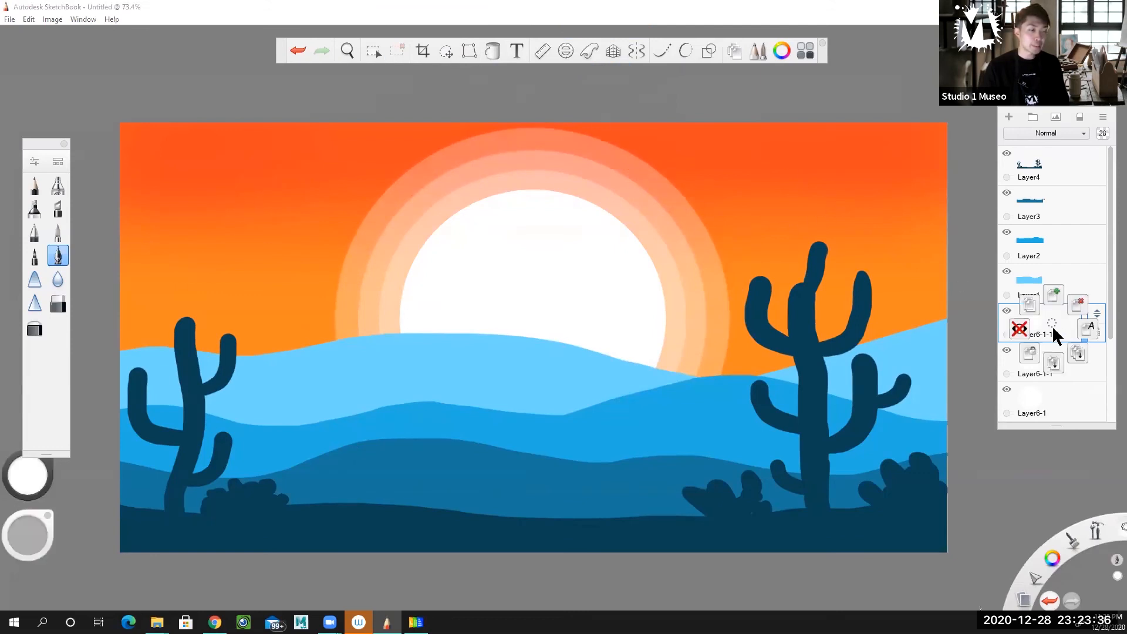
left_click(1030, 302)
left_click(447, 51)
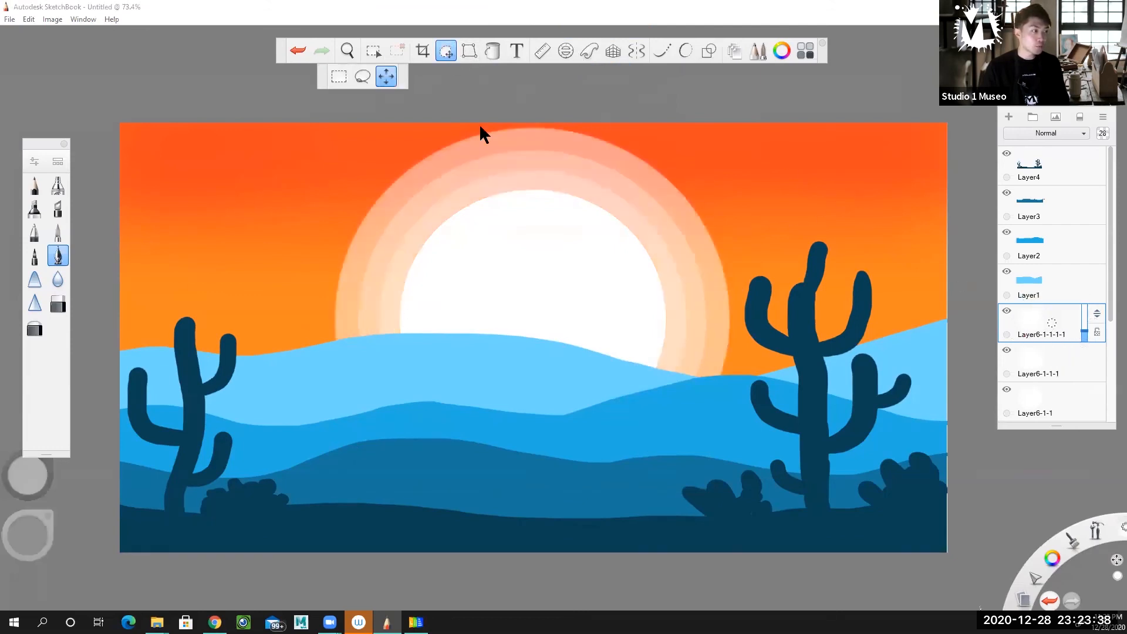
left_click_drag(550, 350, 554, 324)
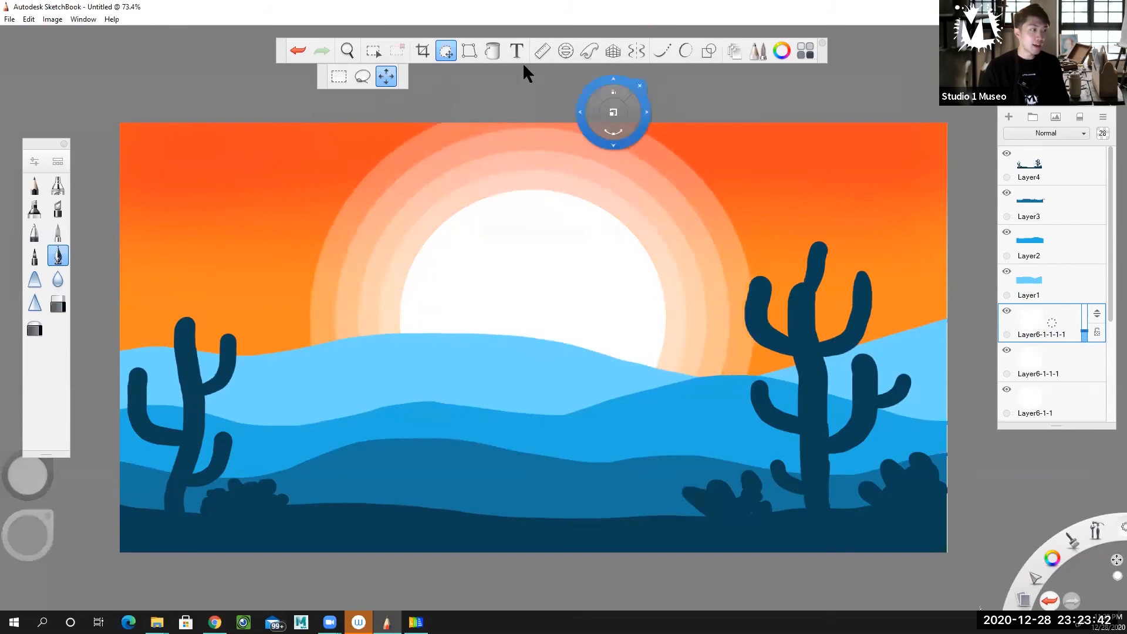
left_click(447, 51)
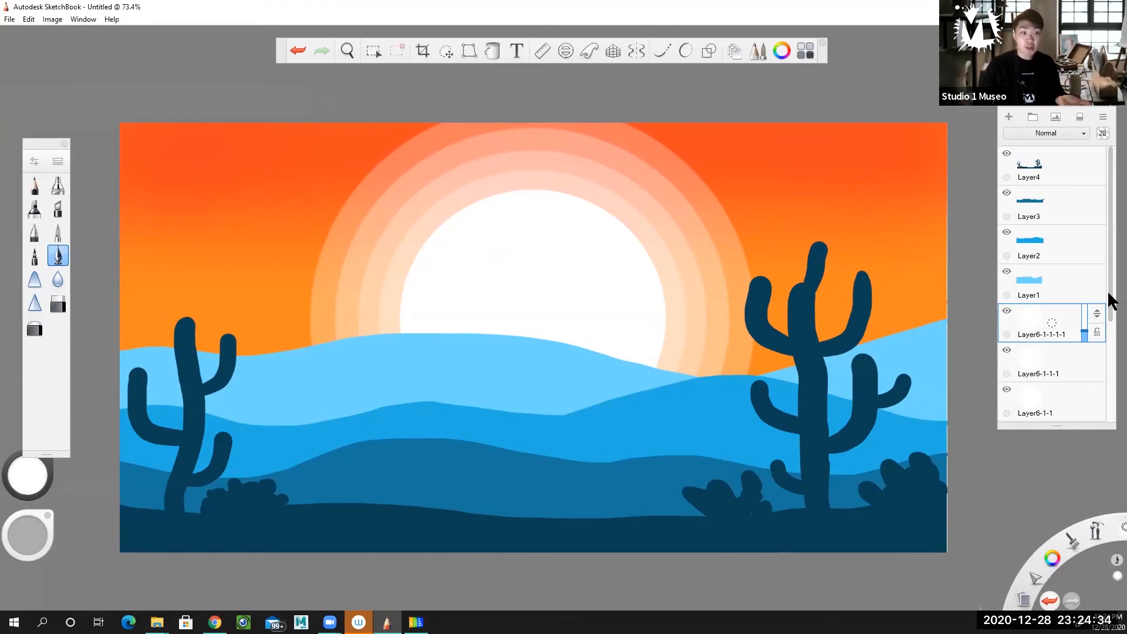
scroll(1111, 328, "down", 1)
left_click_drag(1112, 330, 1112, 271)
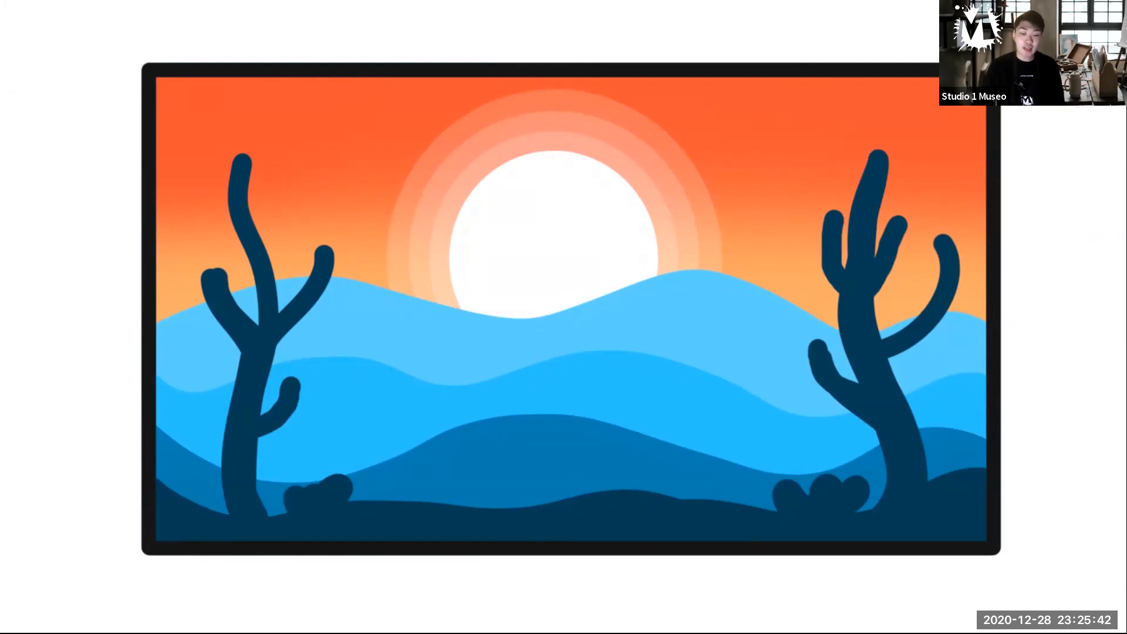
key("Right")
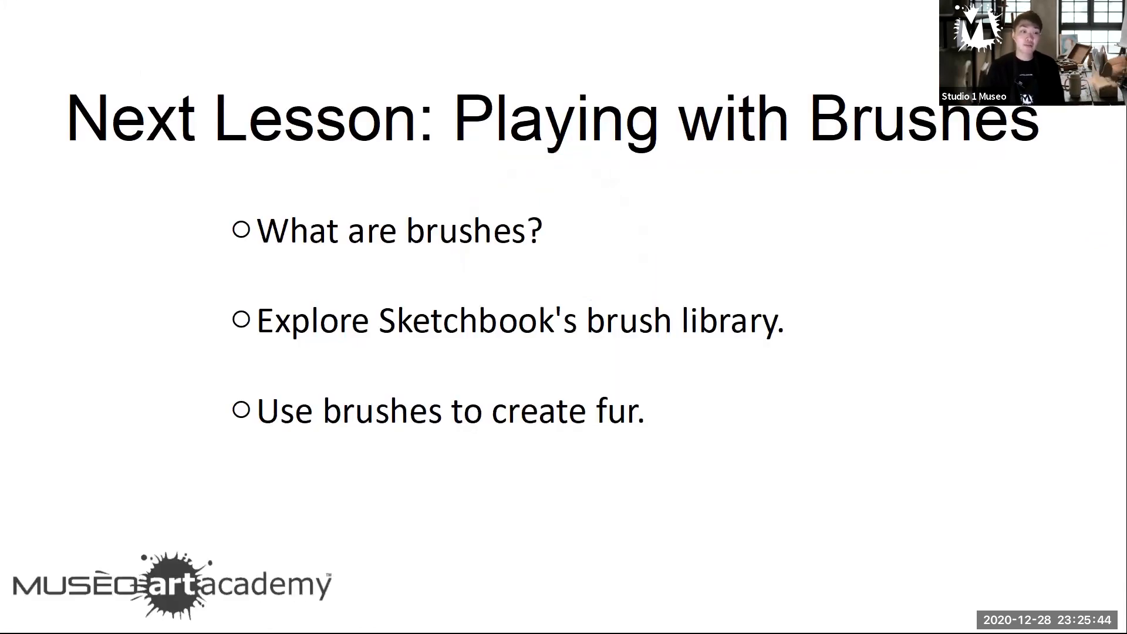